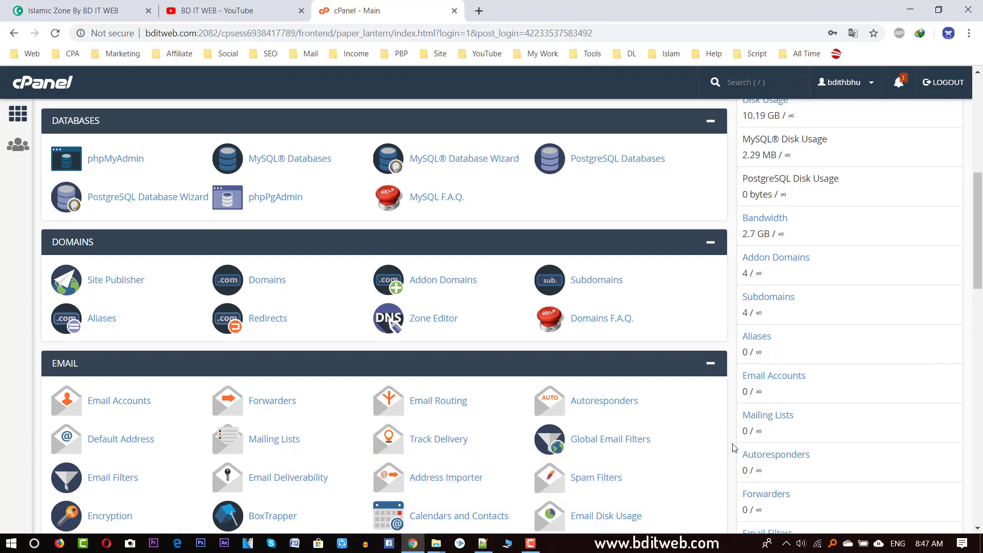
# Look through the uploads on the BD IT WEB YouTube channel for the earlier cPanel tutorials and return to cPanel.
pyautogui.click(290, 4)
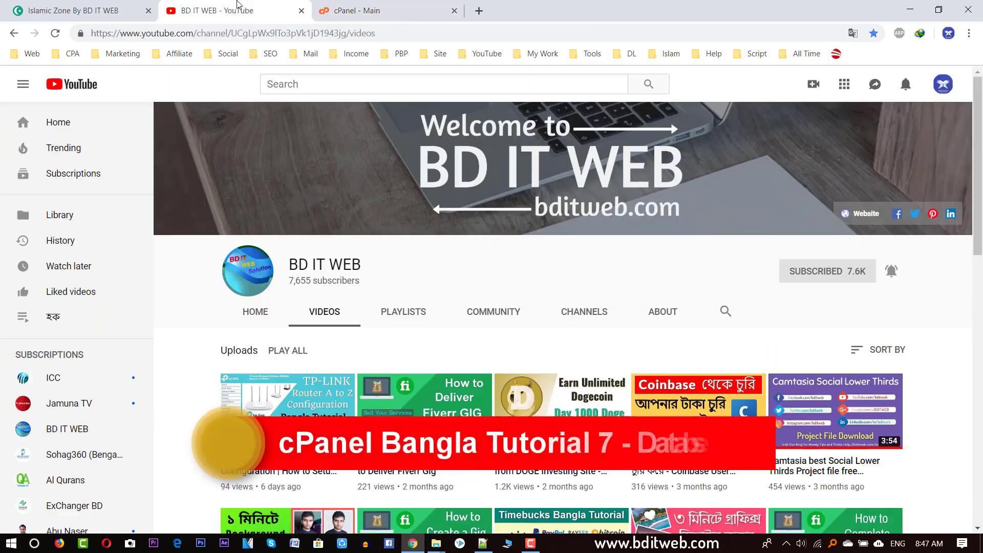
pyautogui.scroll(-8, 365, 255)
pyautogui.scroll(-4, 367, 275)
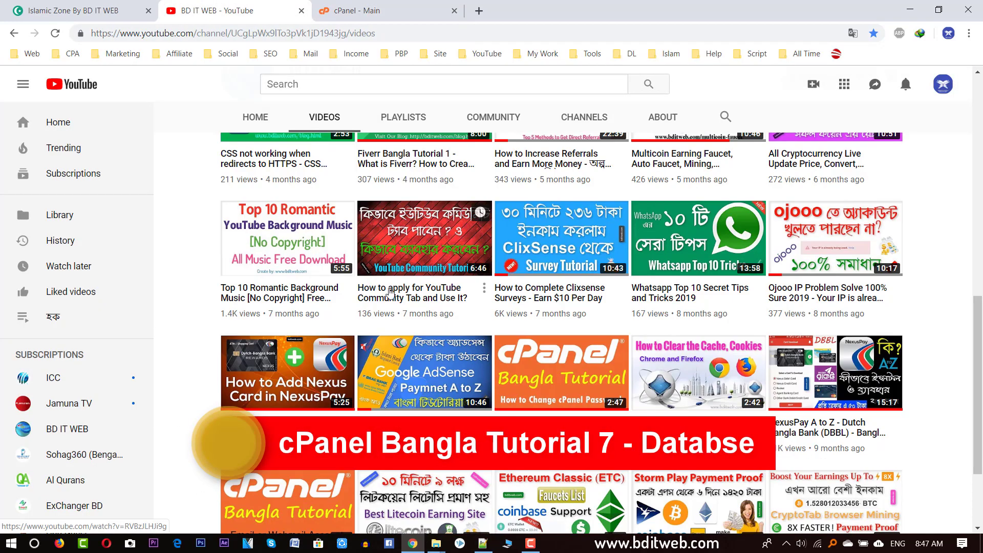
pyautogui.scroll(-1, 395, 299)
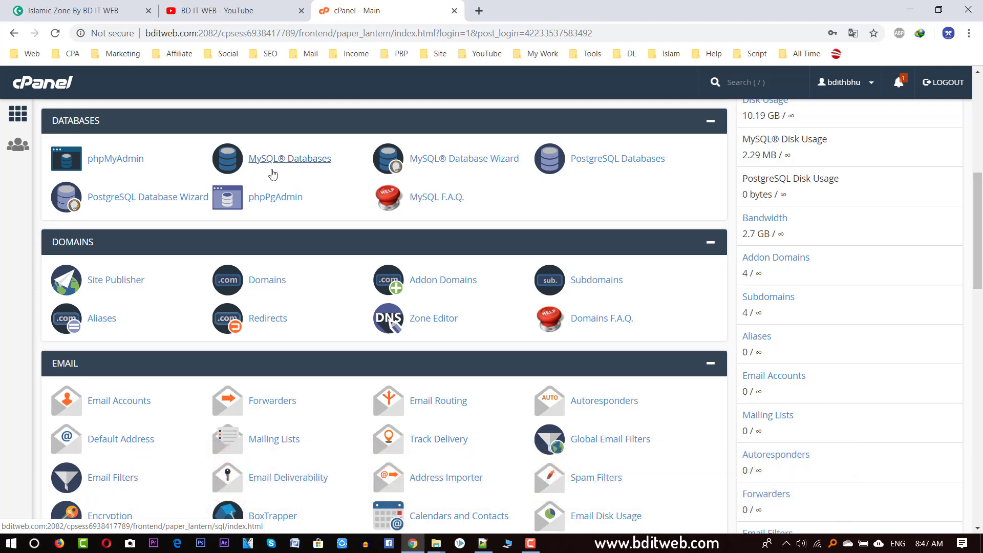
pyautogui.click(265, 14)
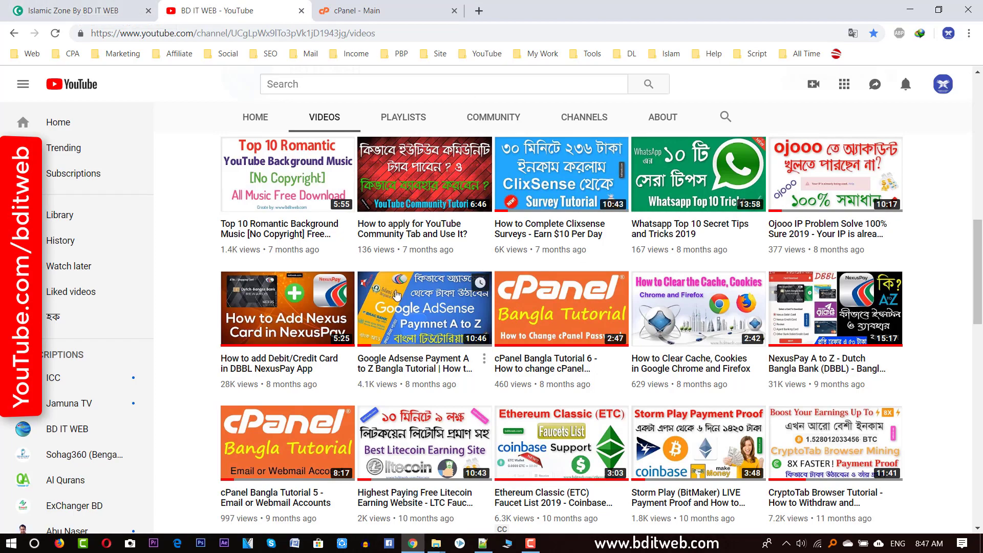
pyautogui.scroll(-15, 415, 236)
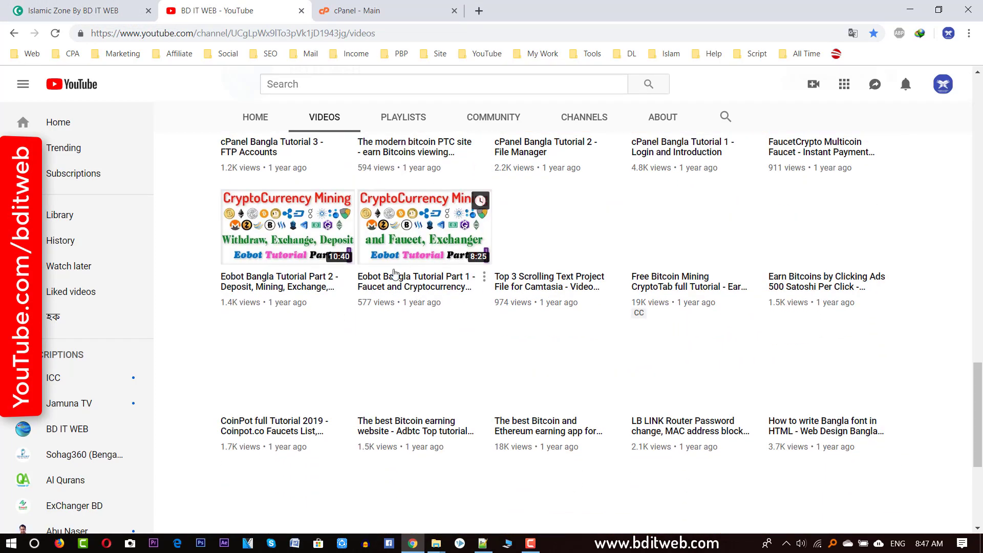
pyautogui.scroll(10, 415, 235)
pyautogui.click(393, 10)
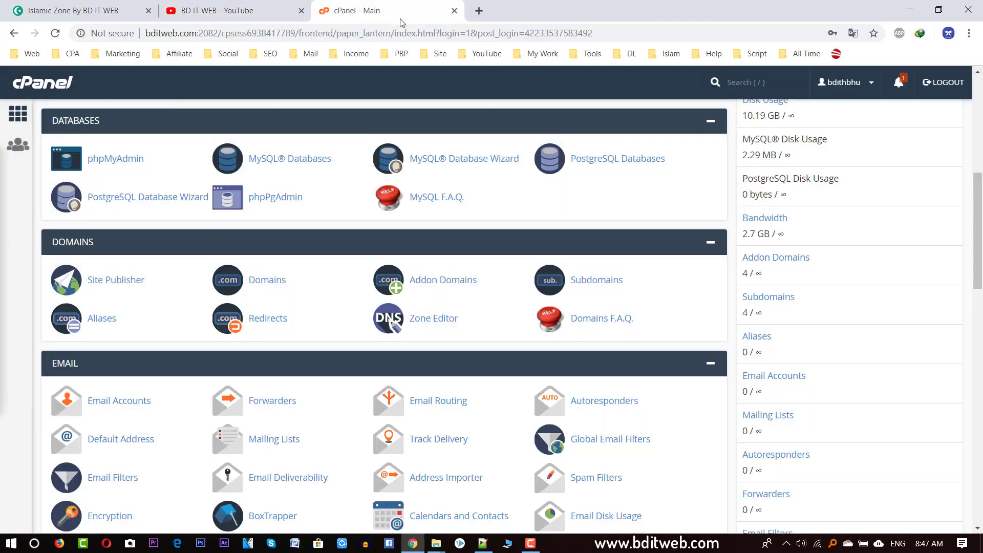
pyautogui.click(254, 12)
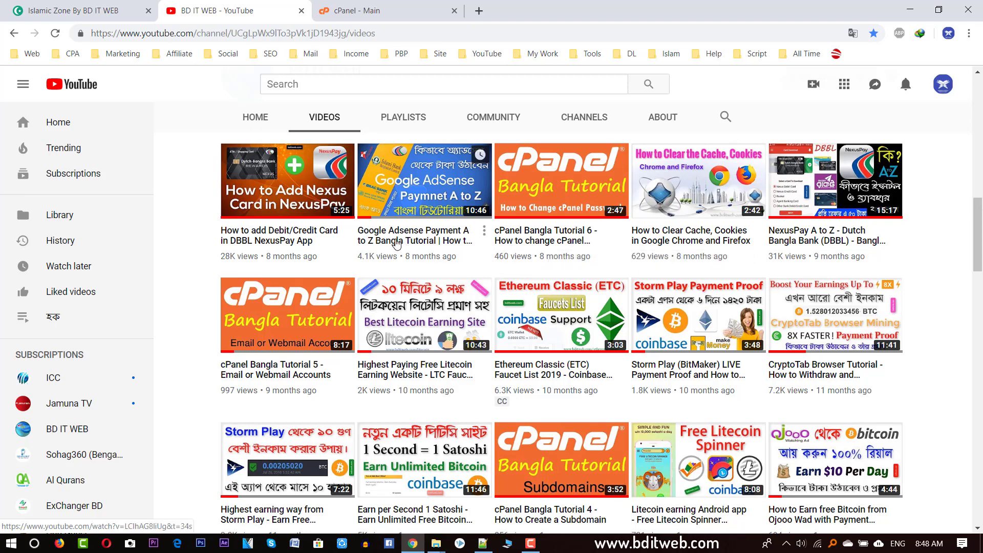
pyautogui.click(400, 19)
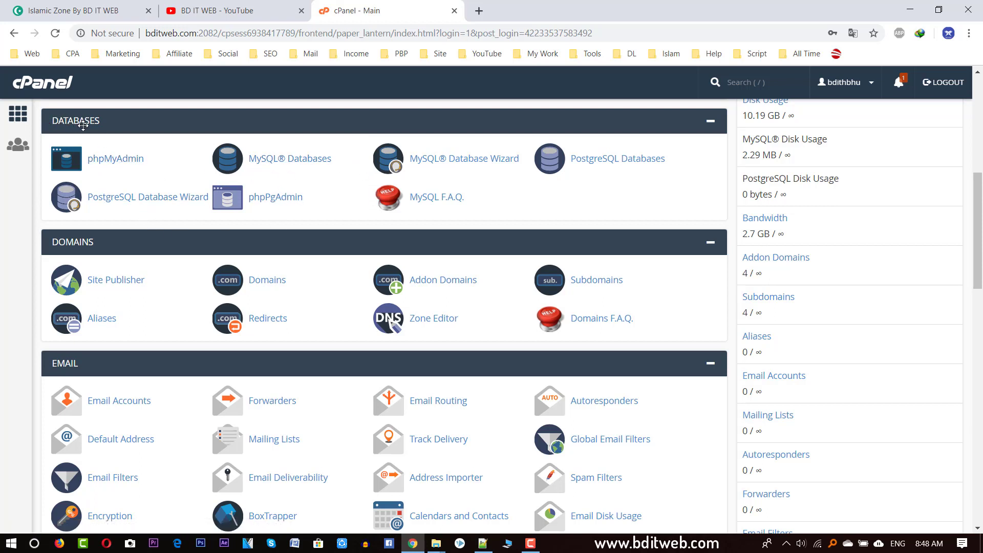
# Open the MySQL Databases page and review its sections for creating databases and users.
pyautogui.click(307, 163)
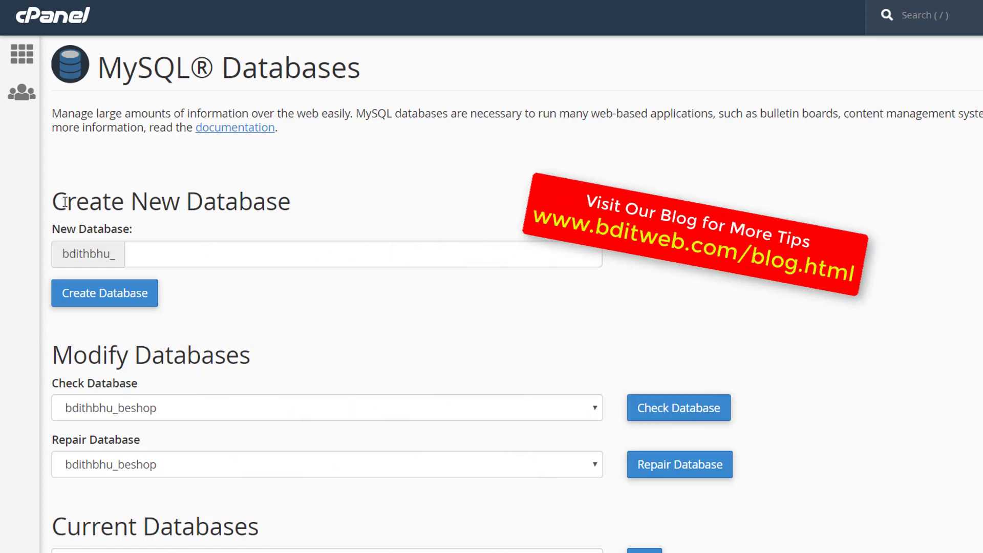
pyautogui.moveTo(52, 201); pyautogui.dragTo(301, 219)
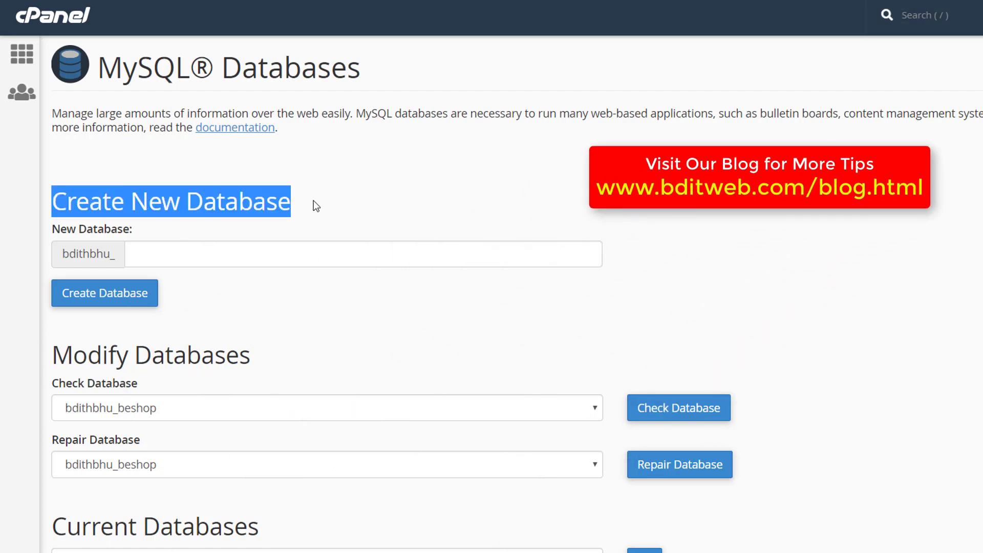
pyautogui.tripleClick(277, 202)
pyautogui.doubleClick(274, 203)
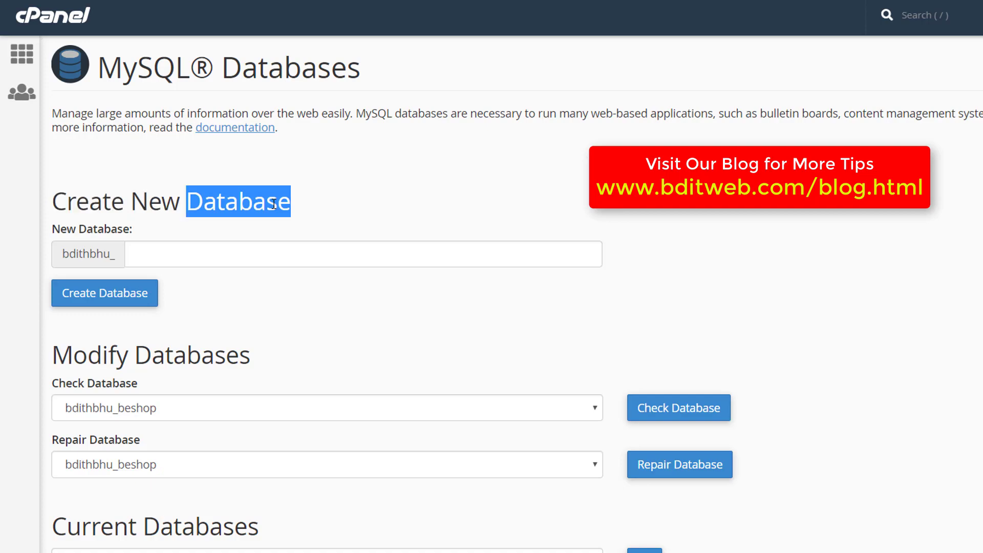
pyautogui.scroll(-10, 318, 201)
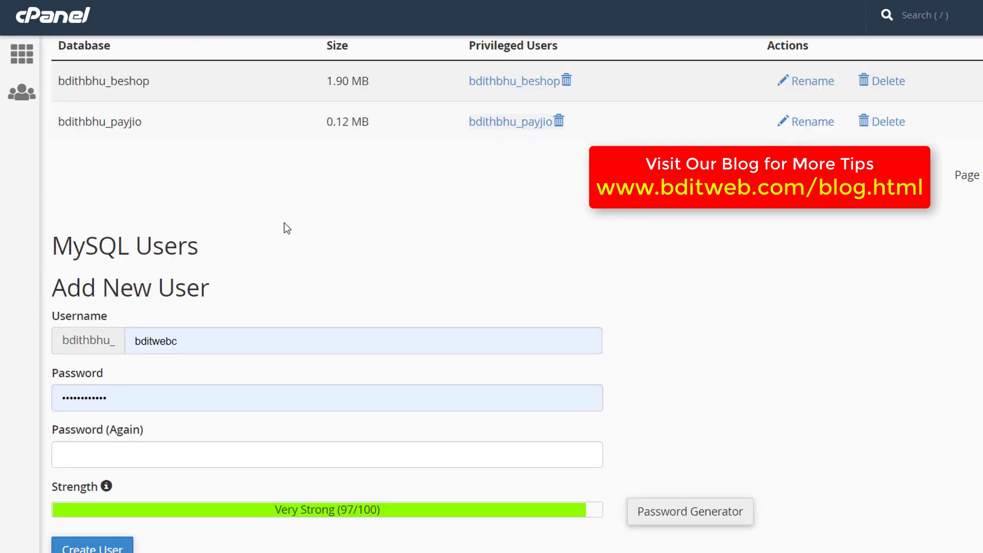
pyautogui.scroll(3, 189, 238)
pyautogui.scroll(12, 196, 215)
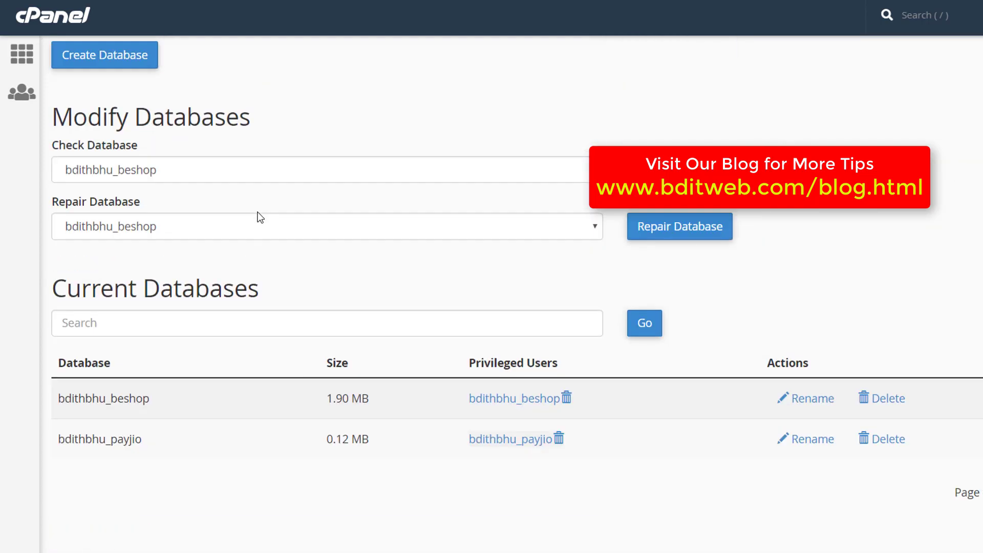
# Create a new MySQL database named blog after the fixed account prefix.
pyautogui.tripleClick(241, 200)
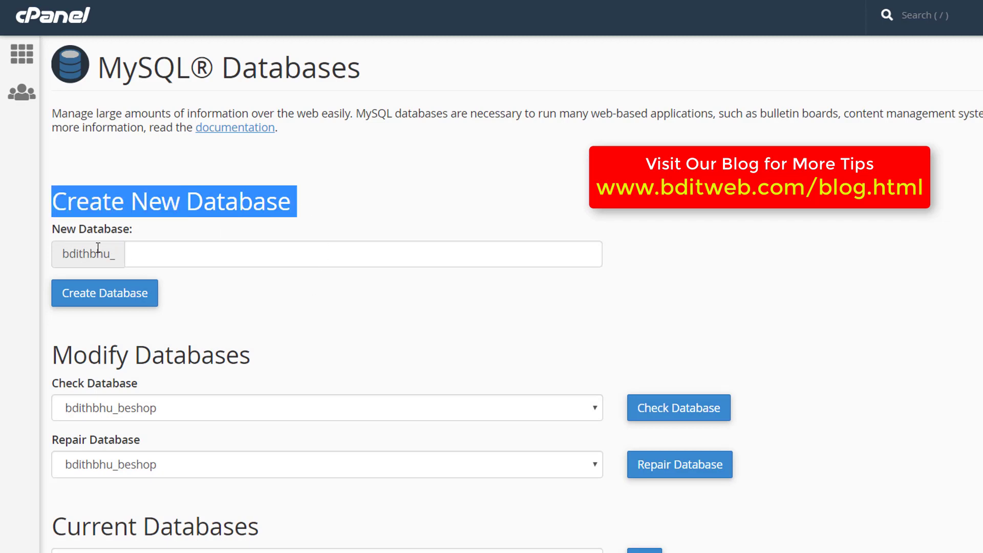
pyautogui.moveTo(62, 256); pyautogui.dragTo(108, 254)
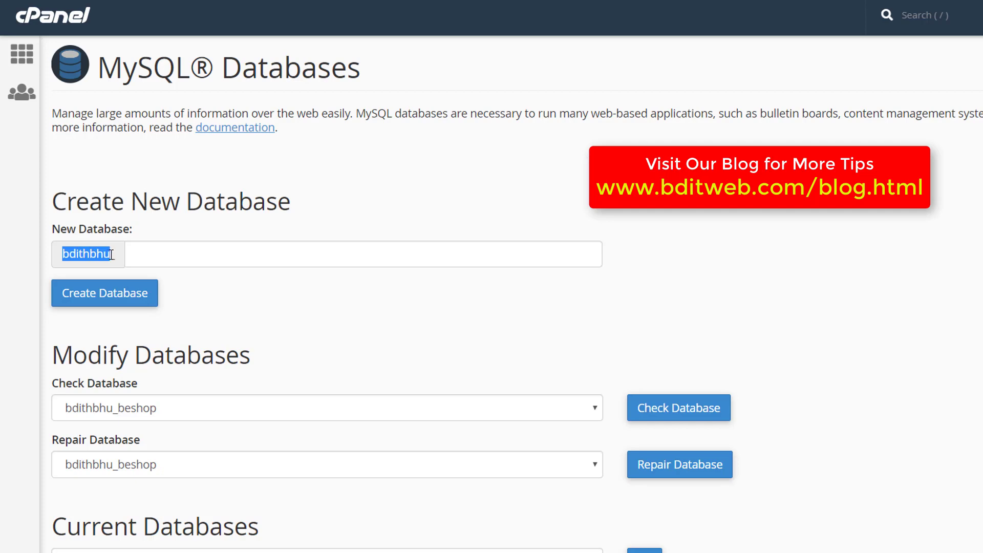
pyautogui.click(171, 249)
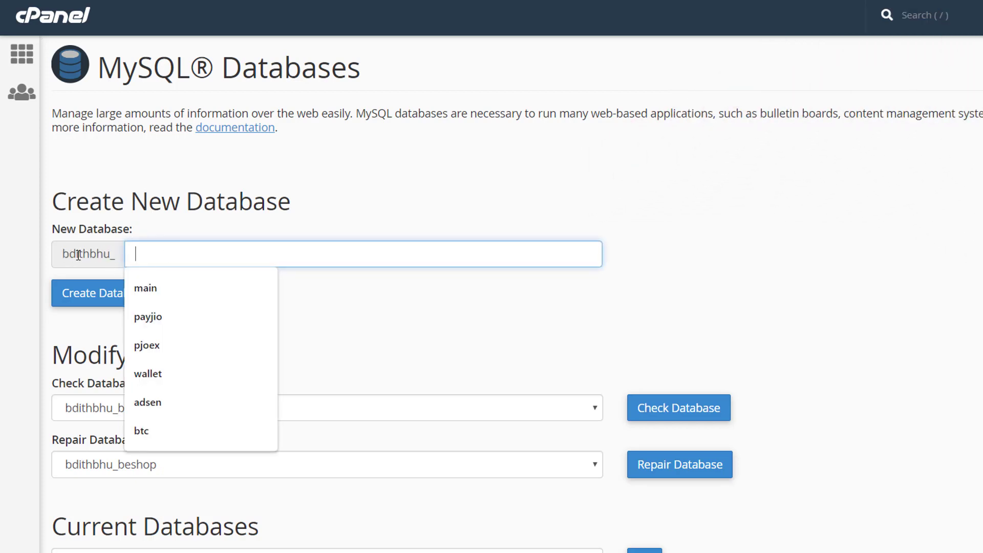
pyautogui.click(185, 236)
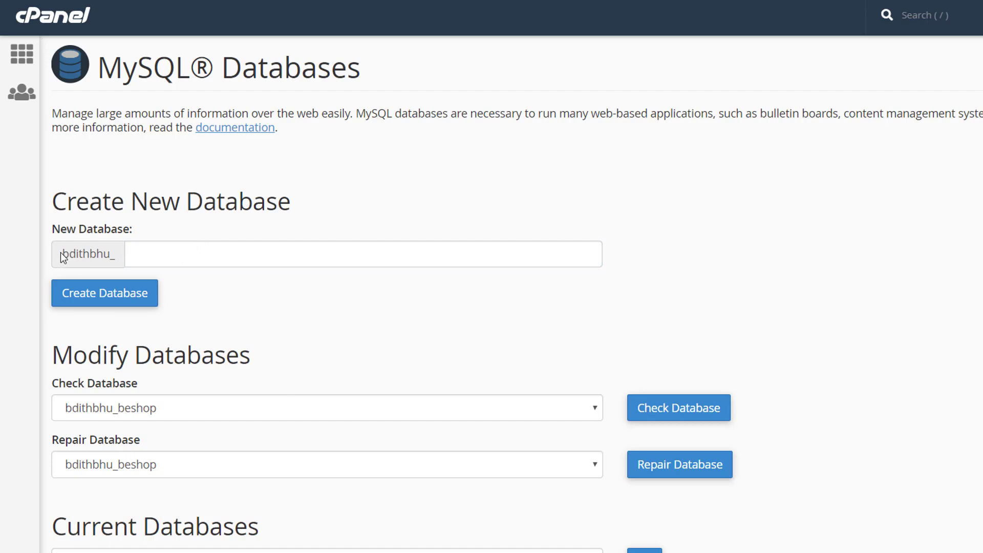
pyautogui.doubleClick(94, 253)
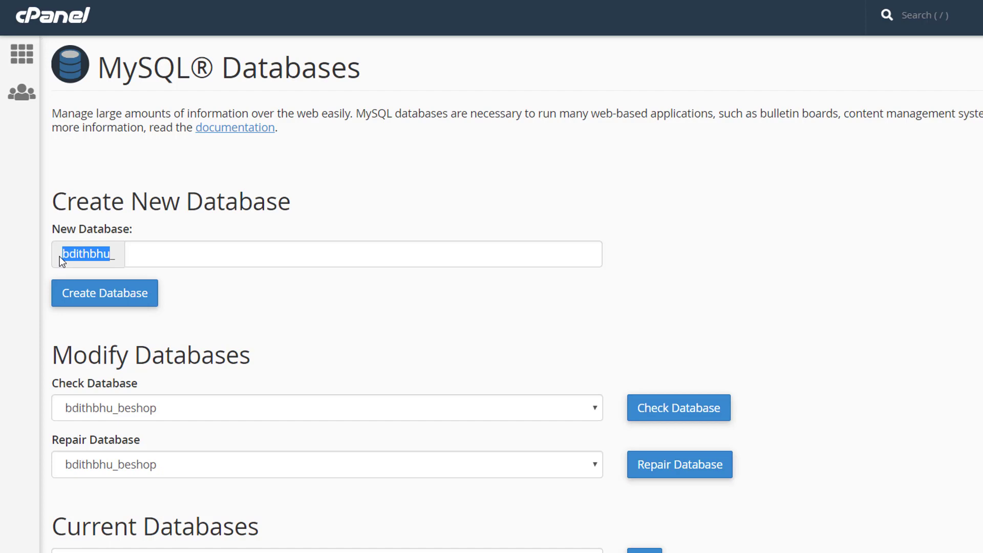
pyautogui.click(185, 253)
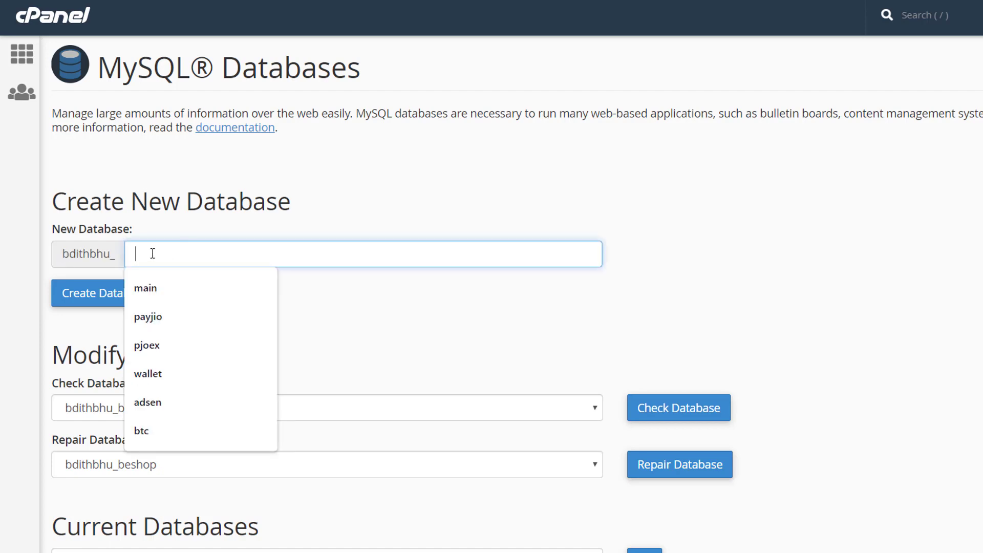
pyautogui.write('blog')
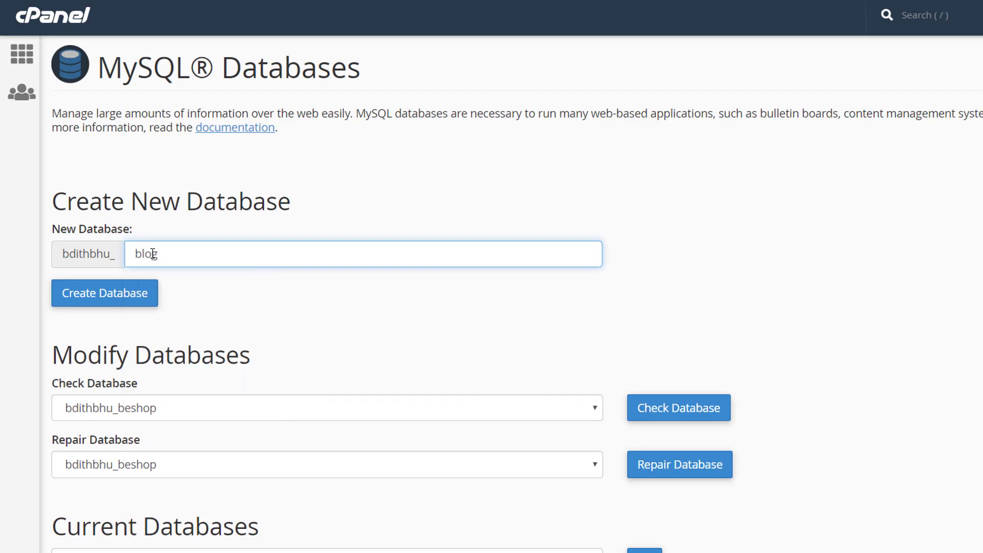
pyautogui.click(277, 278)
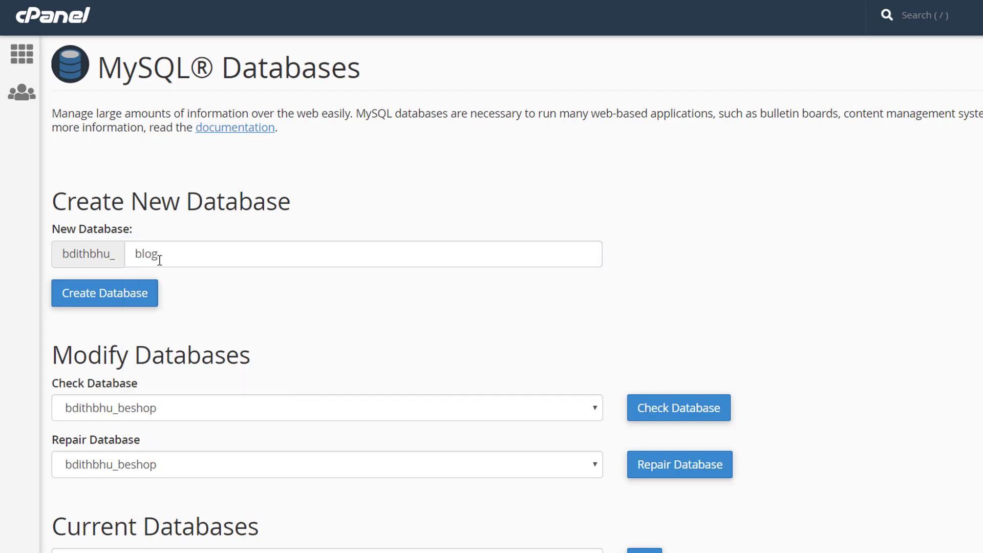
pyautogui.click(159, 260)
pyautogui.click(114, 303)
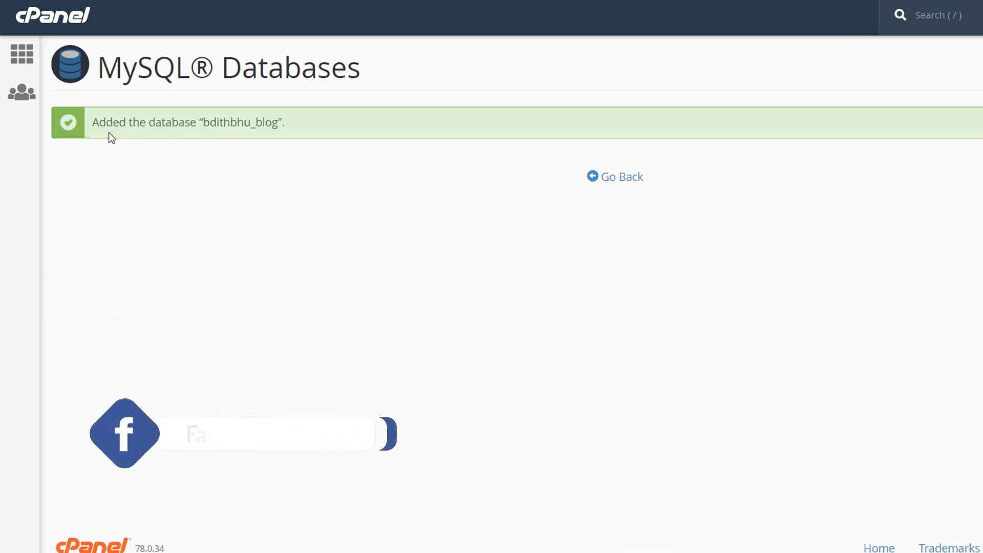
# Copy the new blog database's full name and return to the list of current databases.
pyautogui.moveTo(204, 123); pyautogui.dragTo(279, 123)
pyautogui.rightClick(255, 126)
pyautogui.click(266, 136)
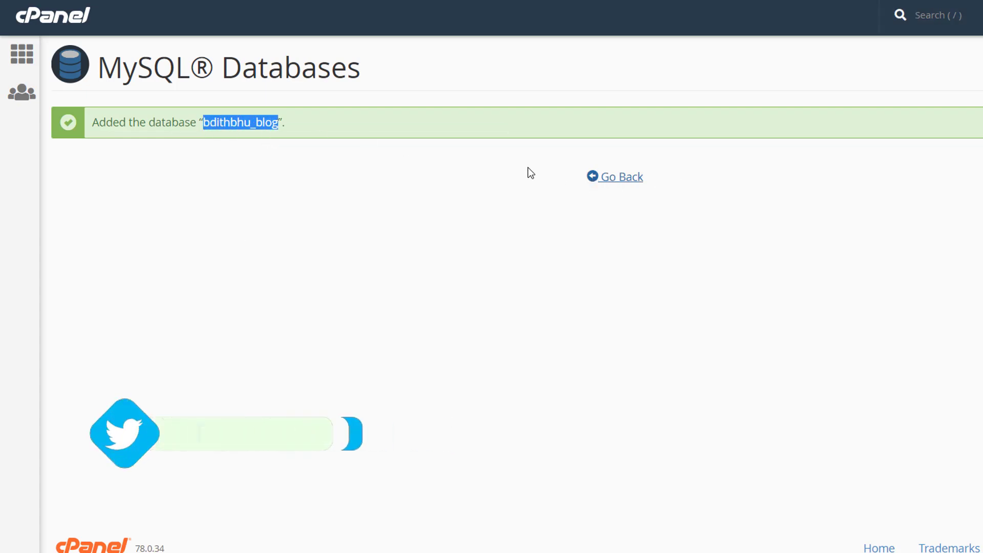
pyautogui.scroll(-5, 358, 279)
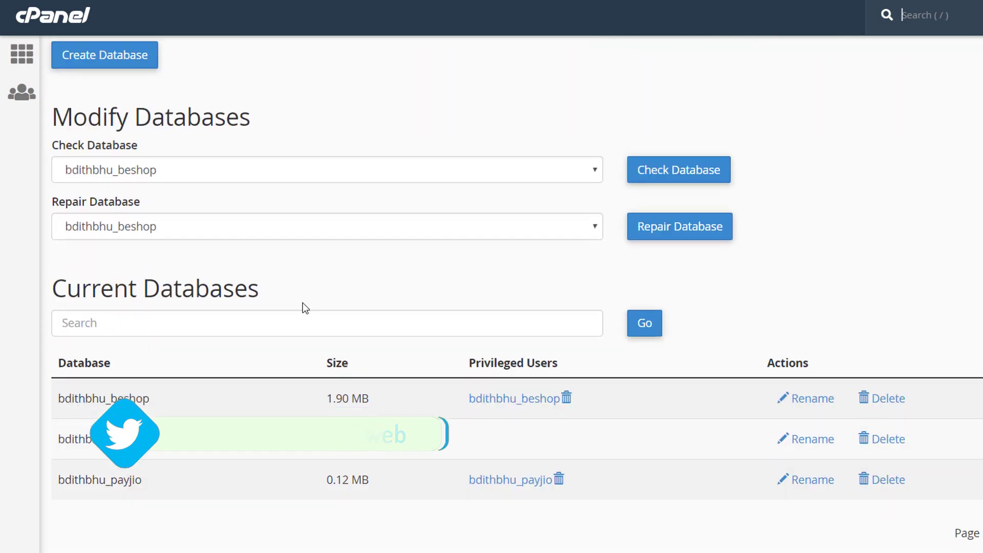
pyautogui.scroll(-5, 300, 295)
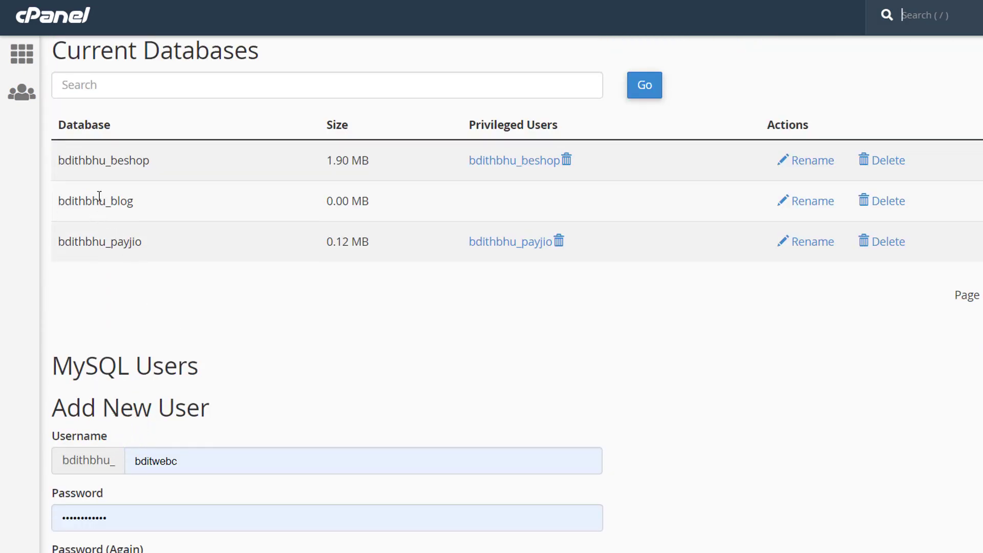
# Examine the blog database's name, size and available actions in the current databases list, and the Add New User section.
pyautogui.moveTo(58, 201); pyautogui.dragTo(133, 203)
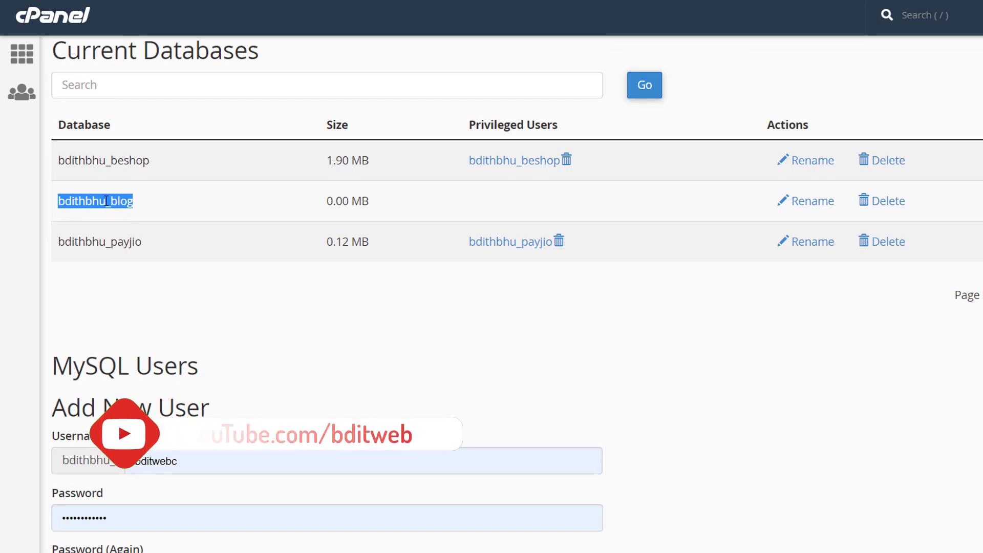
pyautogui.rightClick(332, 211)
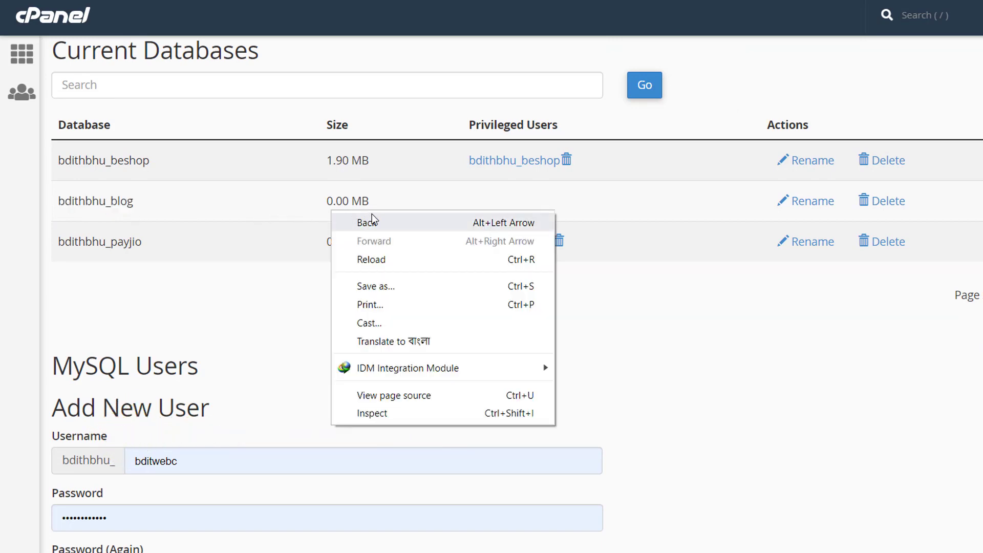
pyautogui.click(366, 202)
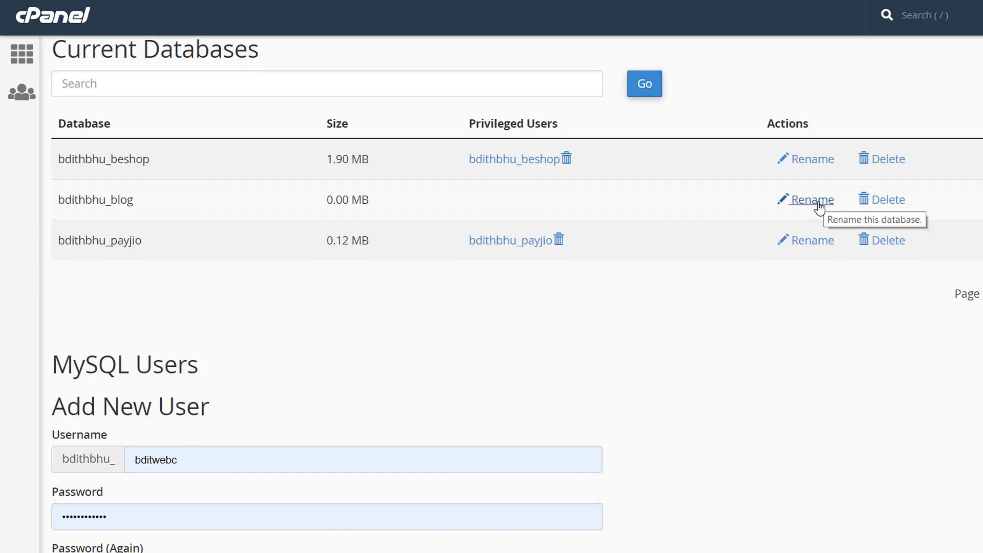
pyautogui.scroll(-2, 814, 207)
pyautogui.doubleClick(99, 125)
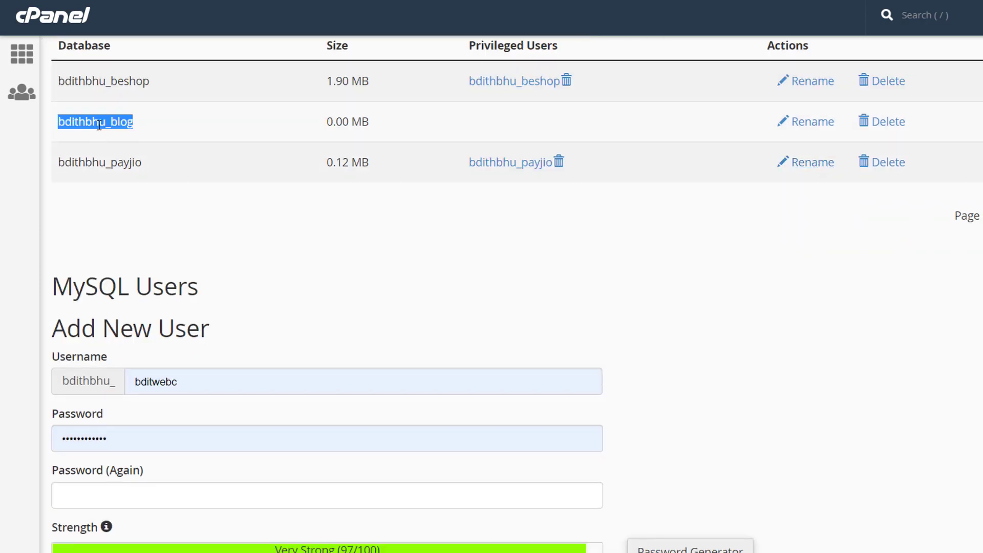
pyautogui.tripleClick(166, 336)
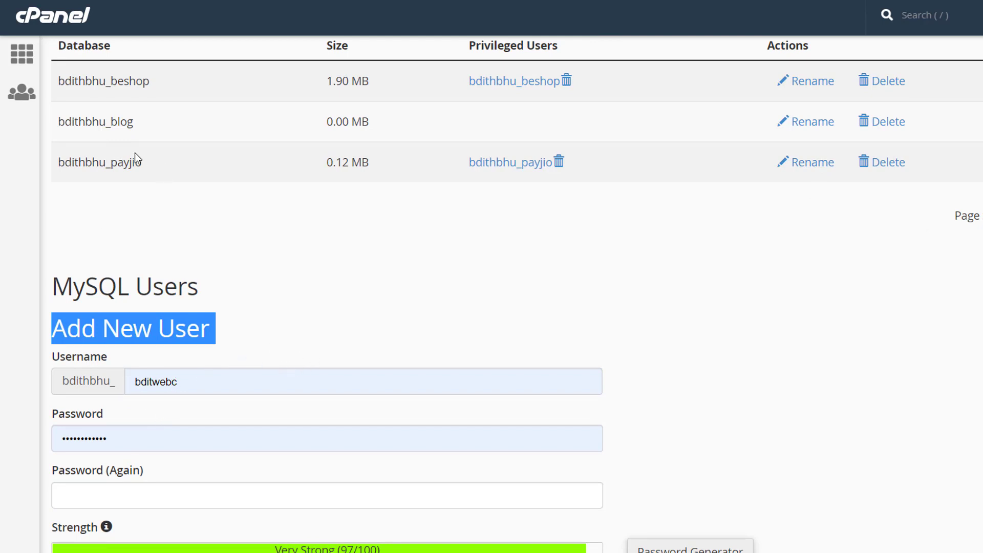
pyautogui.doubleClick(115, 121)
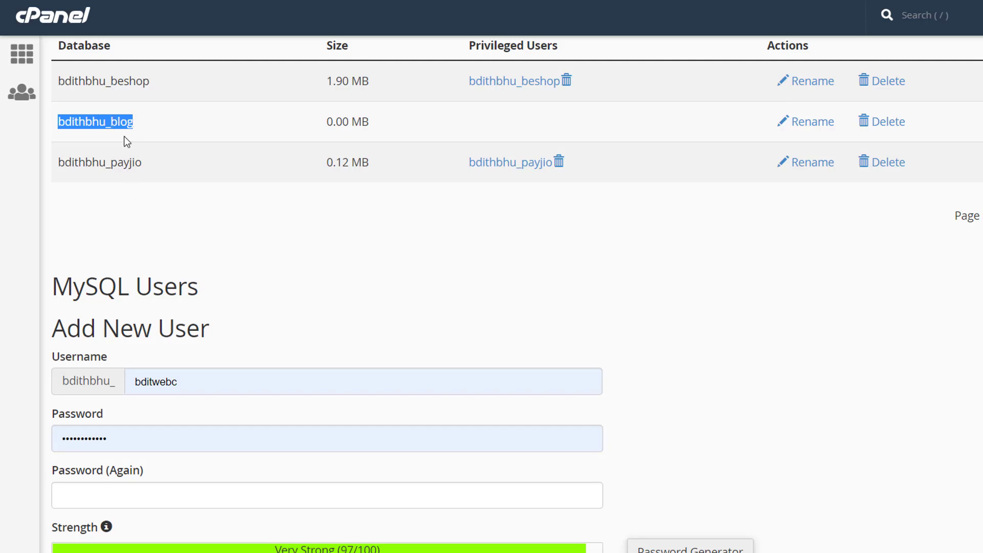
pyautogui.click(112, 122)
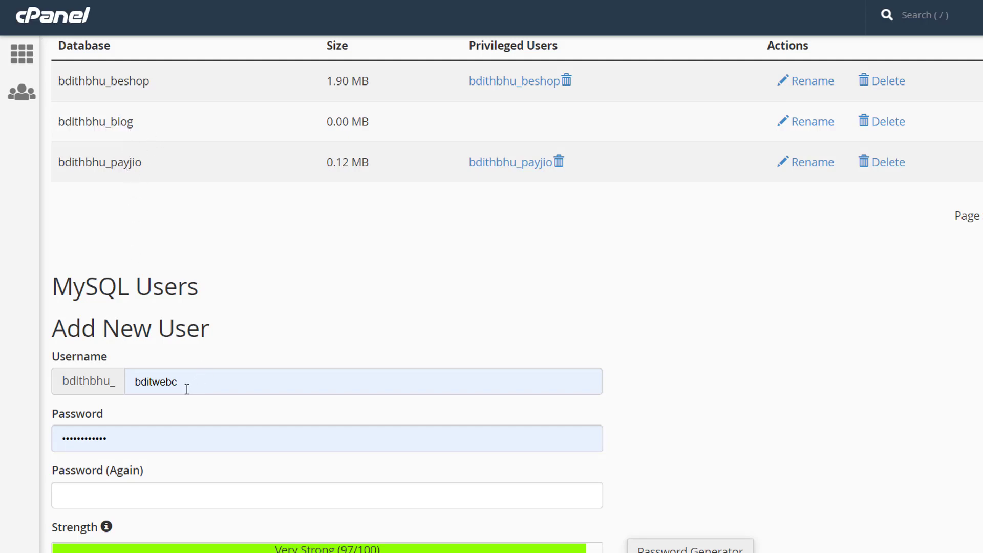
# Replace the prefilled username of the new MySQL user with blog.
pyautogui.scroll(-2, 188, 379)
pyautogui.click(217, 295)
pyautogui.hotkey('ctrl', 'a')
pyautogui.press('BackSpace')
pyautogui.write('bl')
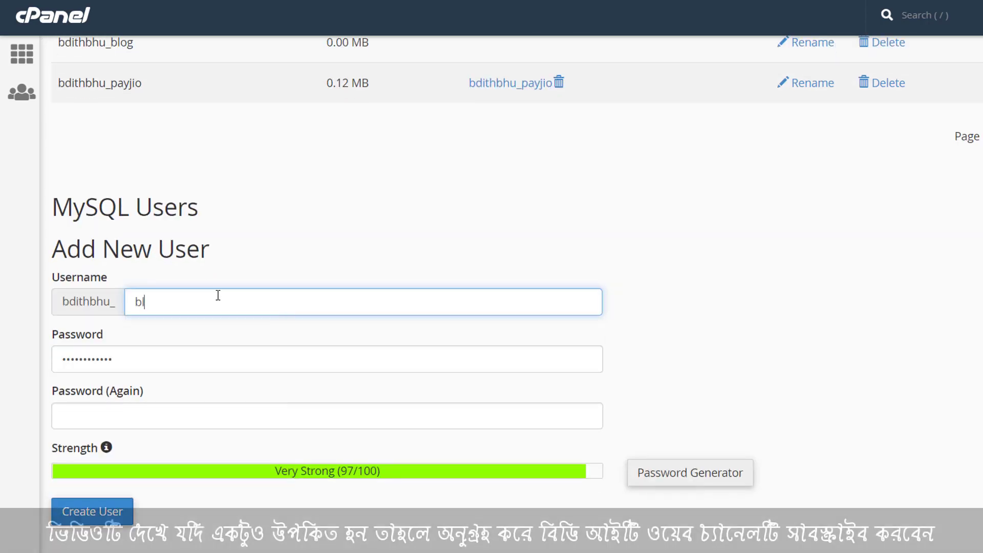
pyautogui.write('og')
pyautogui.click(300, 270)
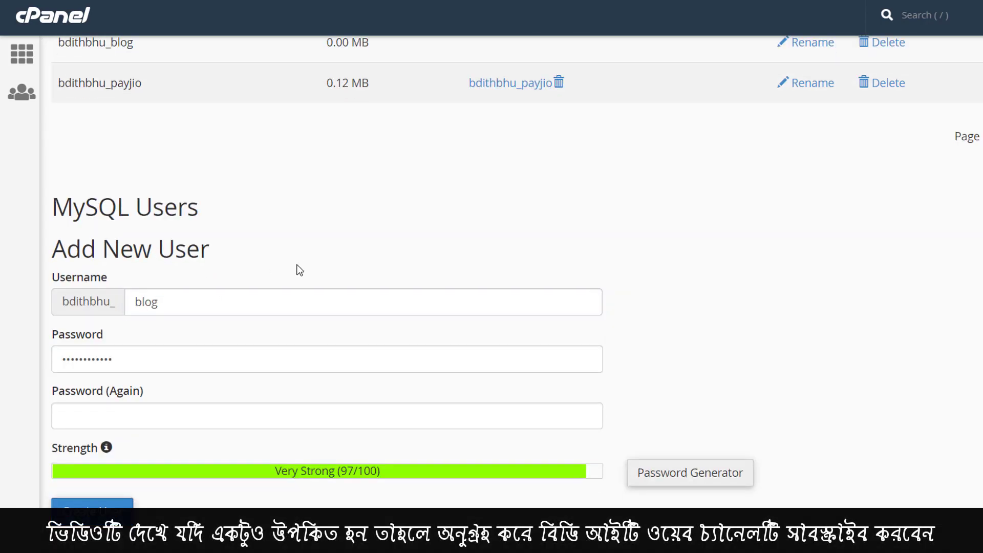
# Clear the prefilled password of the new MySQL user, leaving both password fields empty.
pyautogui.doubleClick(134, 362)
pyautogui.press('BackSpace')
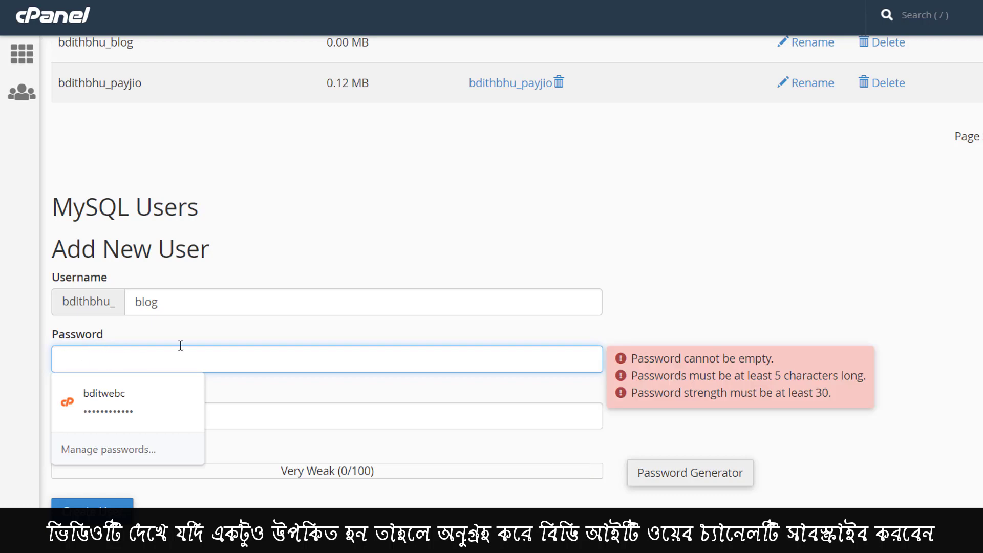
pyautogui.click(345, 250)
pyautogui.scroll(-2, 202, 398)
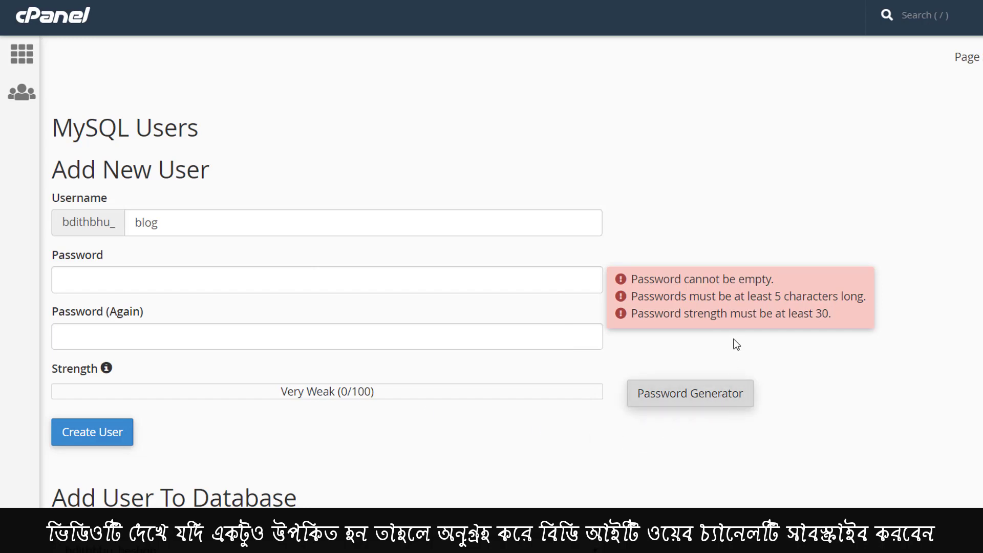
pyautogui.click(327, 288)
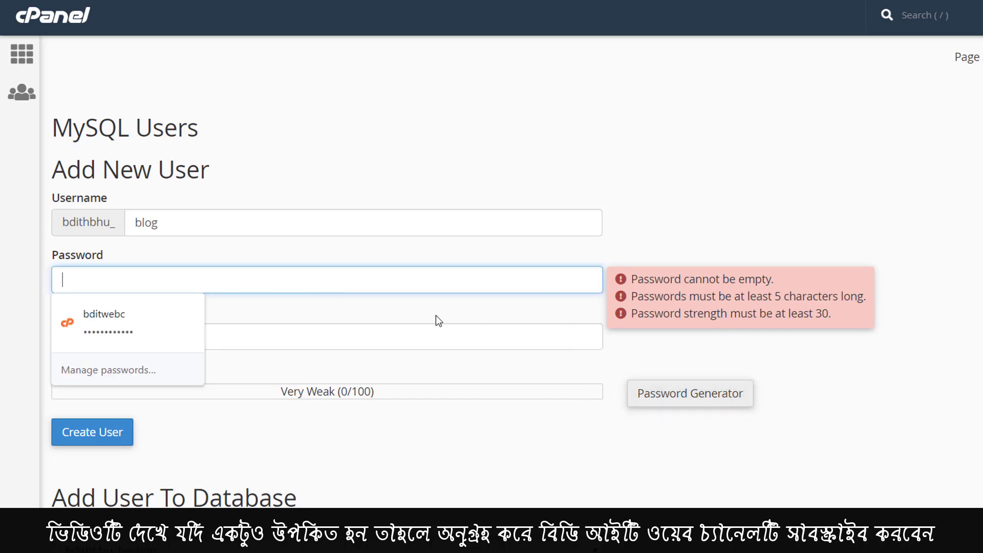
pyautogui.click(485, 325)
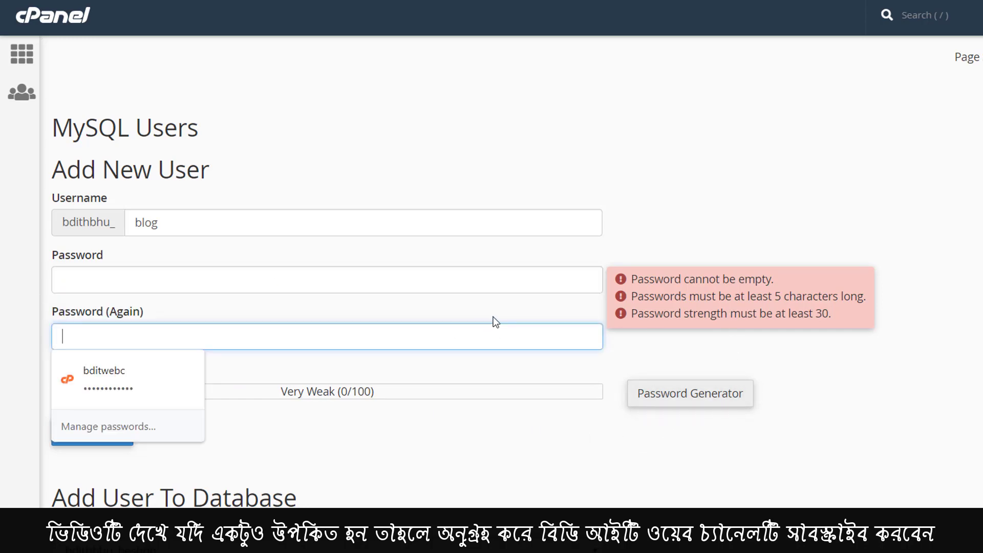
# Generate a new random password for the MySQL user with the Password Generator and select its text.
pyautogui.click(723, 400)
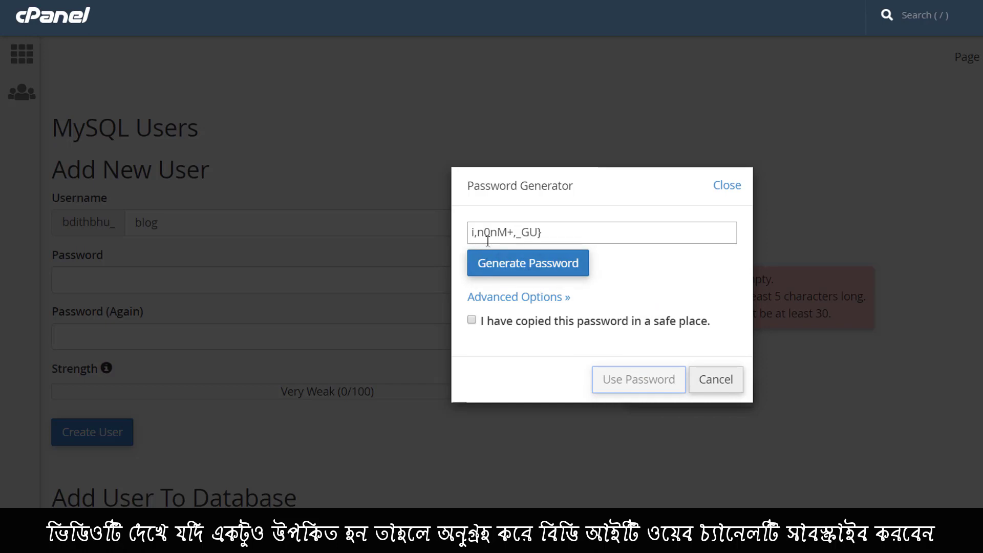
pyautogui.click(508, 232)
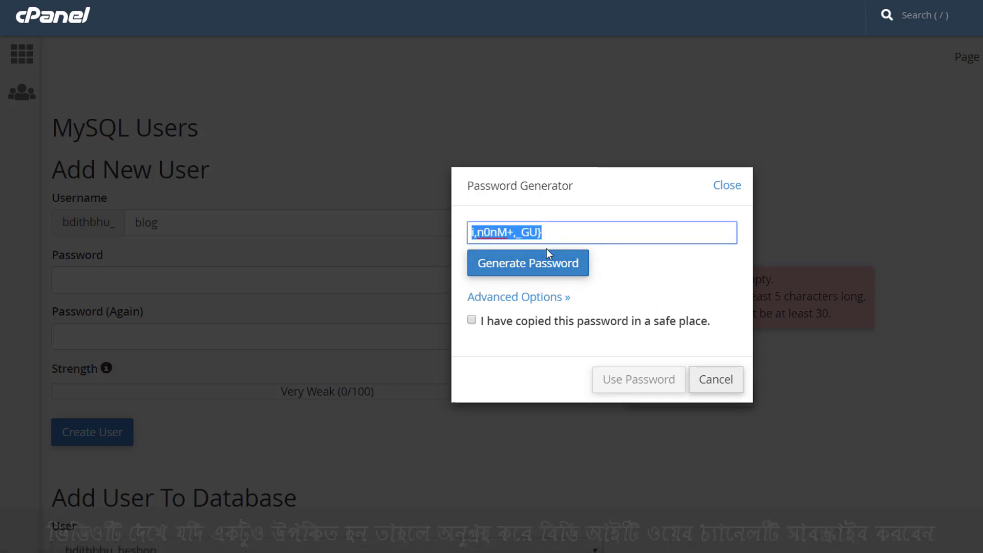
pyautogui.click(528, 266)
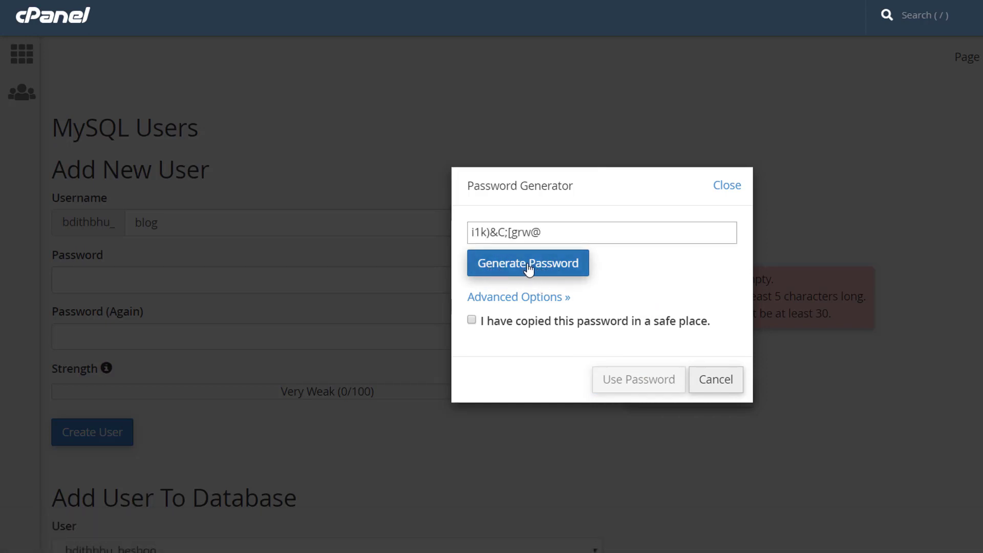
pyautogui.click(538, 269)
pyautogui.click(520, 231)
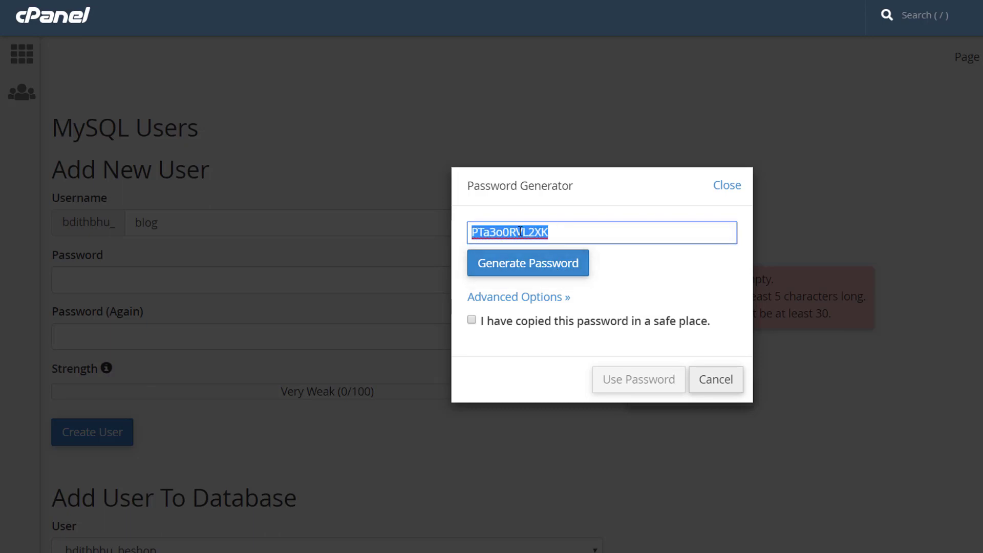
# Copy the generated password from the Password Generator.
pyautogui.rightClick(527, 233)
pyautogui.click(588, 326)
pyautogui.rightClick(496, 232)
pyautogui.click(579, 333)
pyautogui.rightClick(520, 229)
pyautogui.click(538, 332)
pyautogui.rightClick(519, 229)
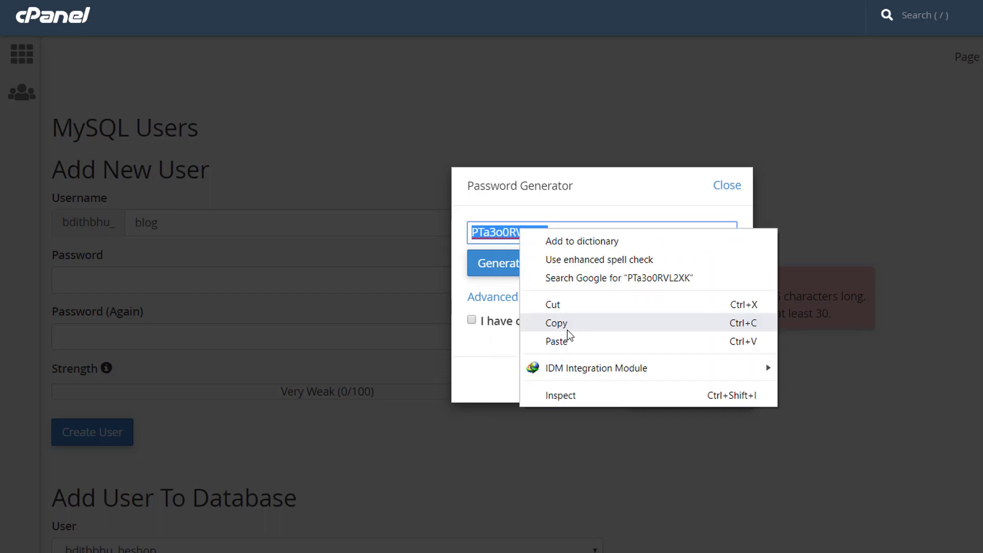
pyautogui.click(563, 324)
pyautogui.rightClick(527, 236)
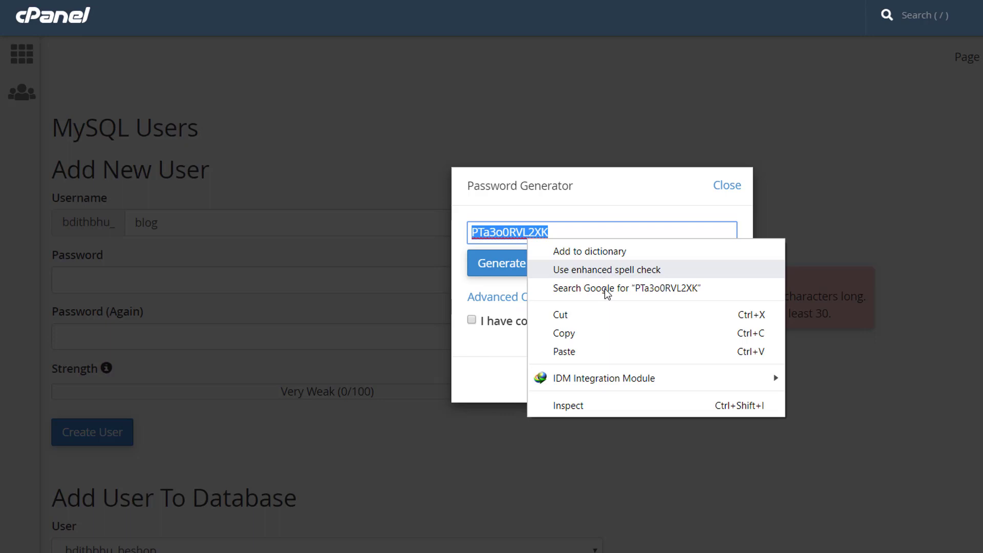
pyautogui.click(588, 334)
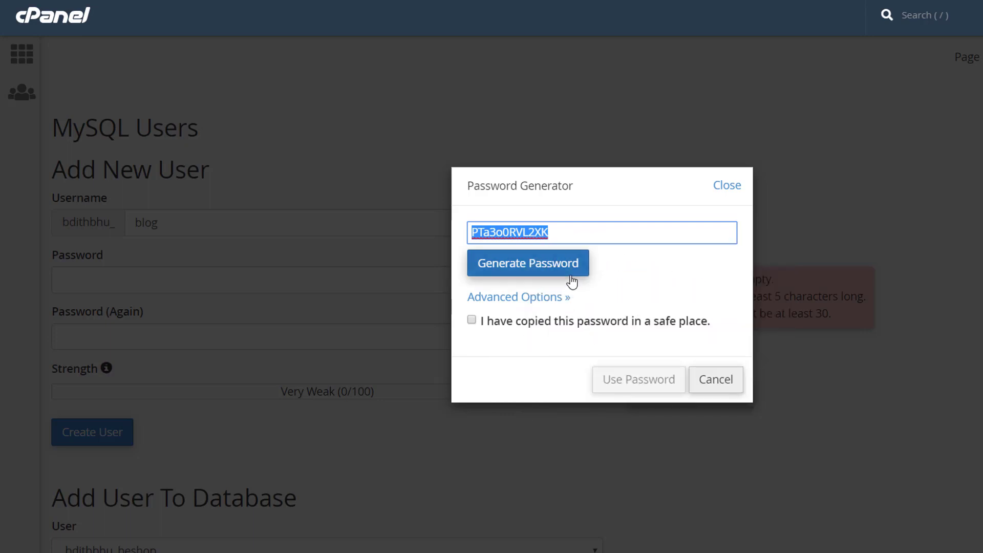
pyautogui.rightClick(526, 235)
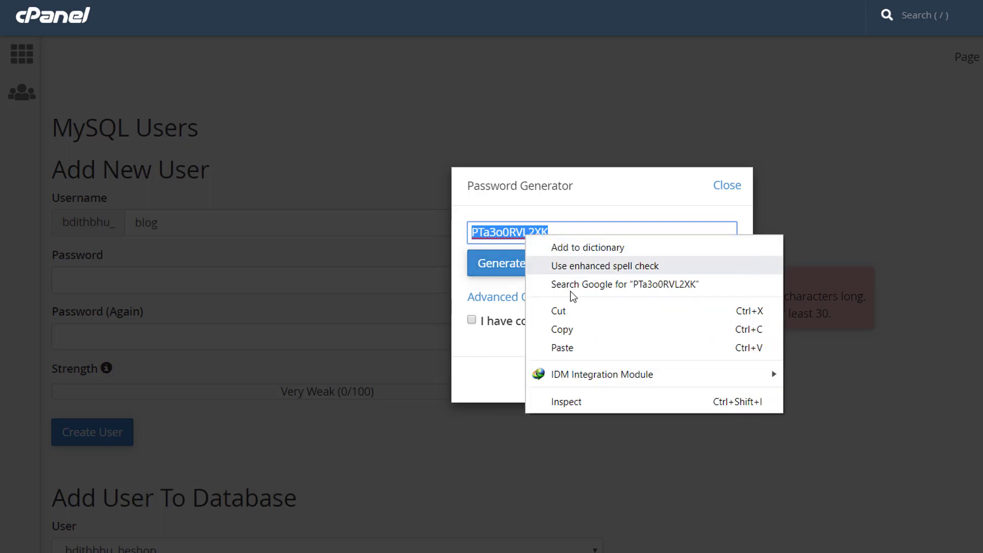
pyautogui.click(566, 329)
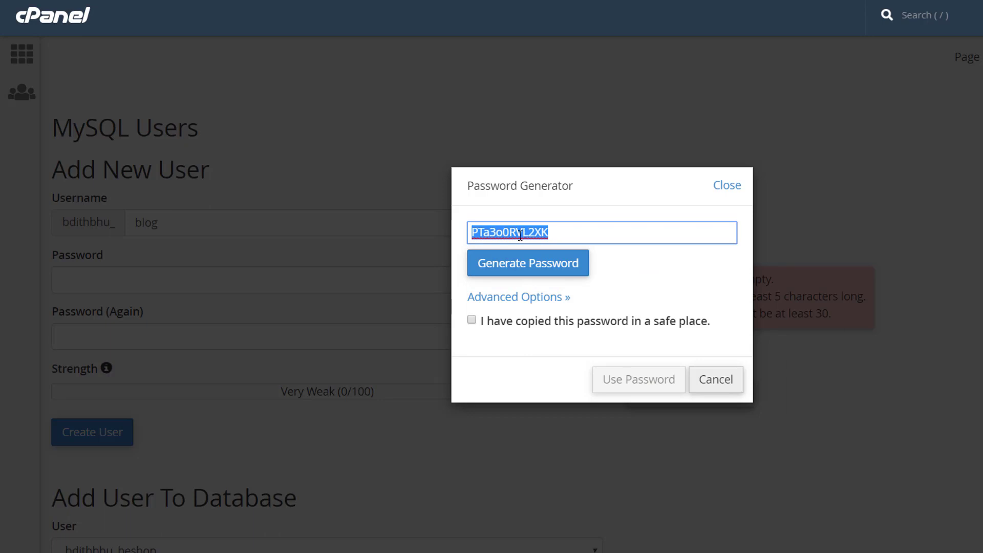
# Confirm the password is stored safely, fill both password fields with the generated password and create the MySQL user.
pyautogui.click(520, 323)
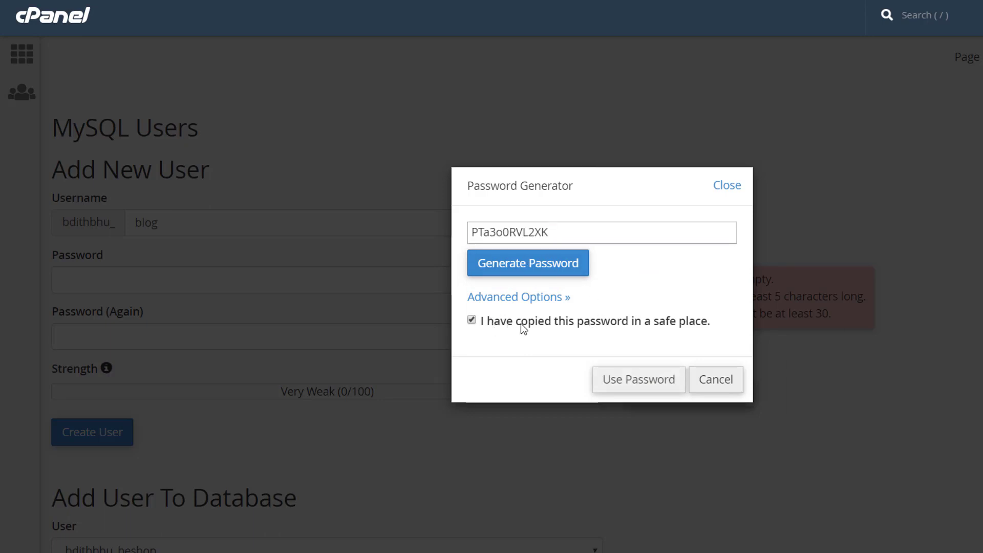
pyautogui.click(659, 382)
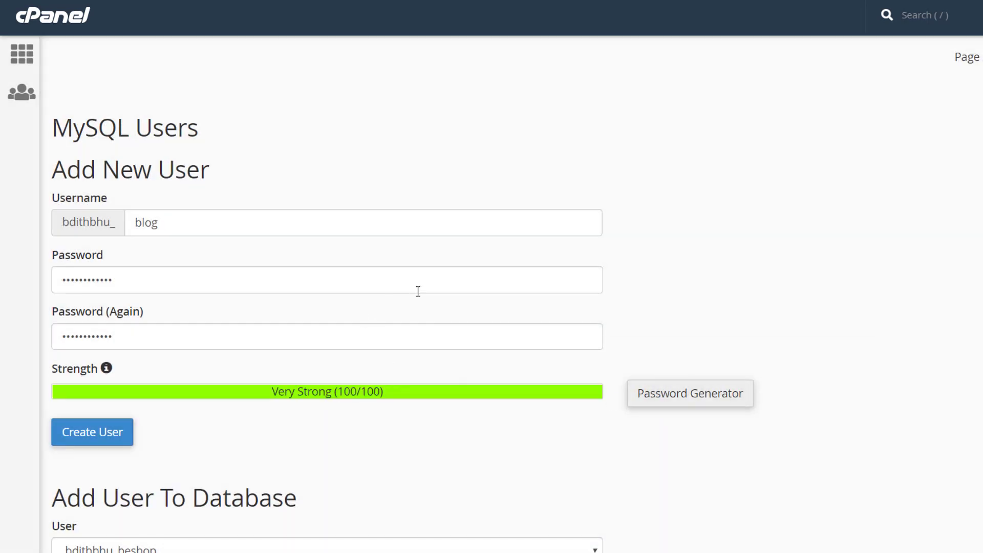
pyautogui.moveTo(263, 389); pyautogui.dragTo(331, 389)
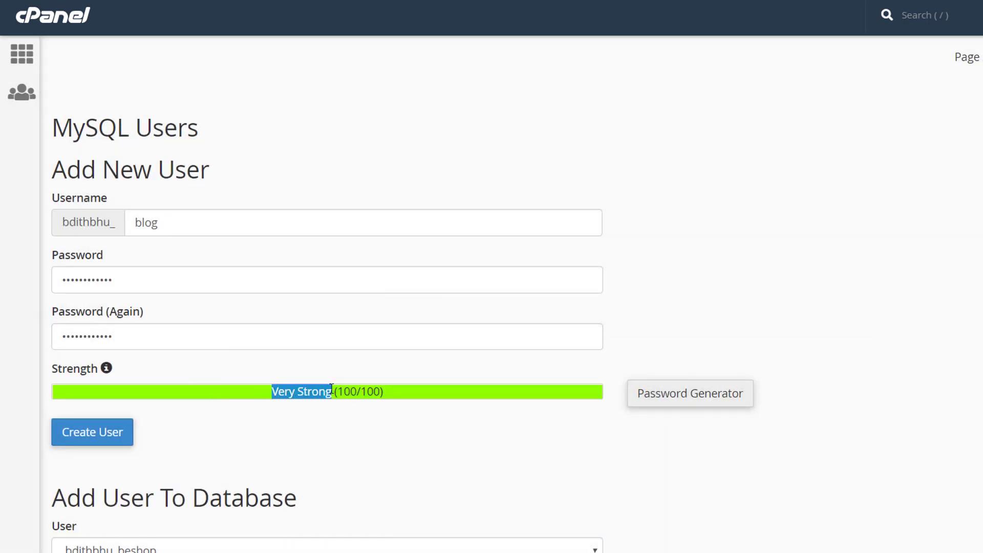
pyautogui.click(90, 435)
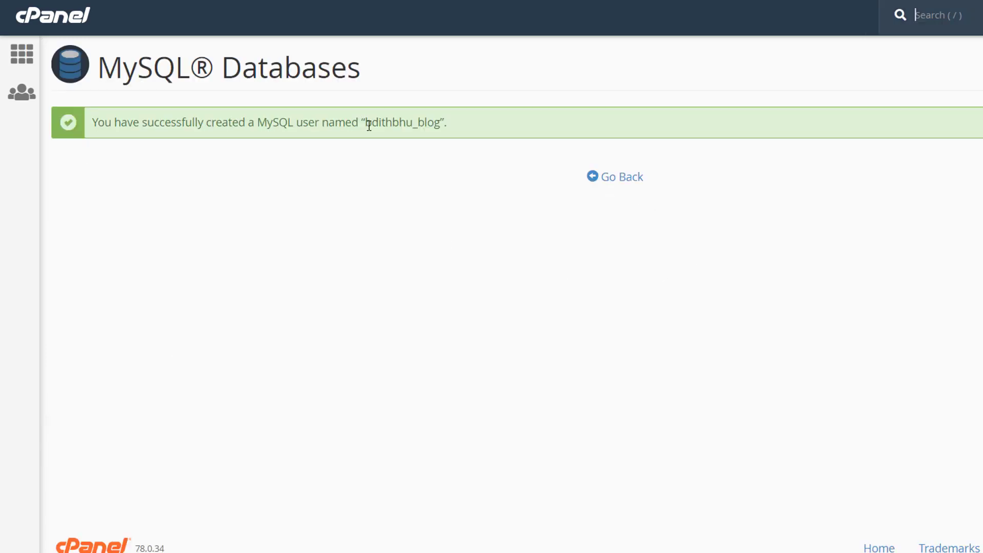
# Return from the user creation result to MySQL Databases and go to the Add User To Database section.
pyautogui.moveTo(369, 126); pyautogui.dragTo(435, 129)
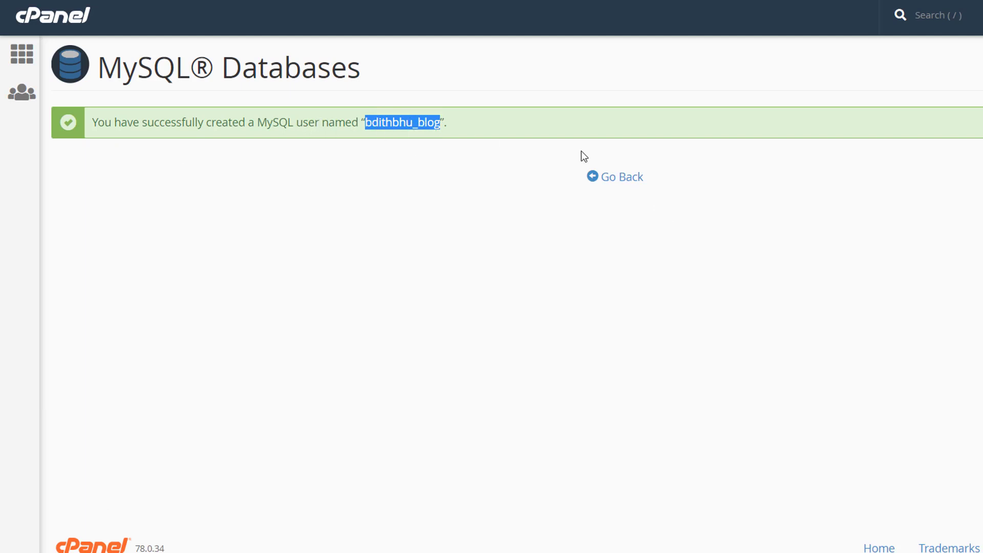
pyautogui.click(595, 177)
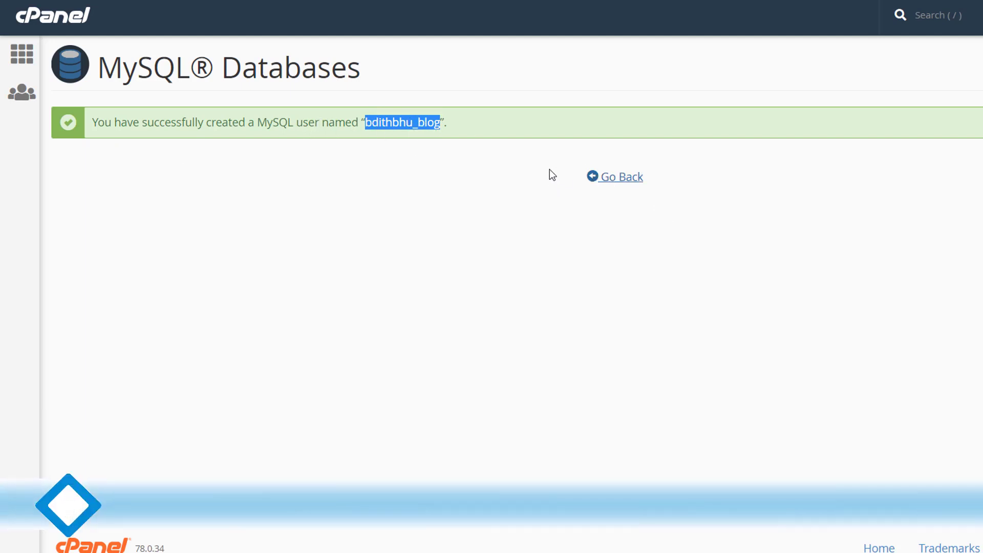
pyautogui.scroll(-10, 230, 307)
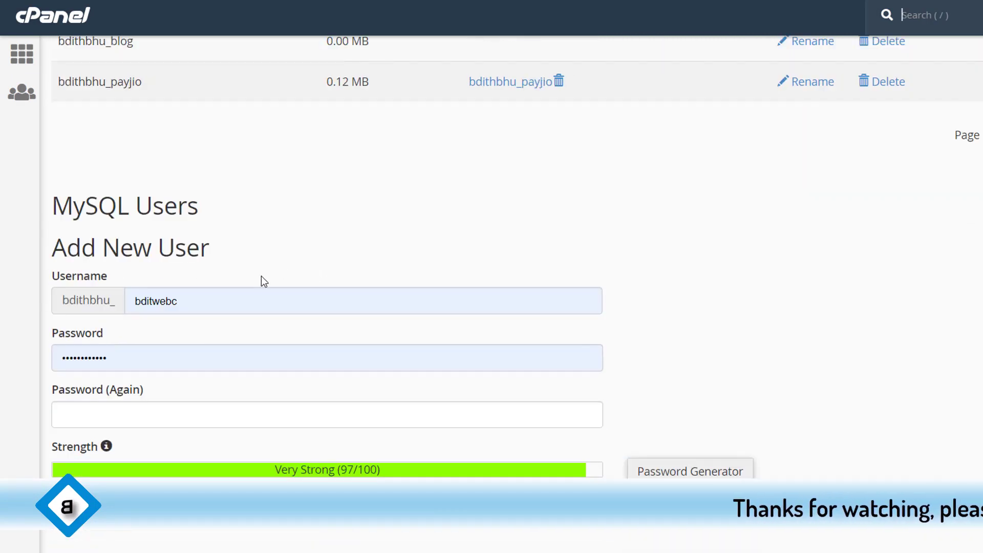
pyautogui.scroll(-8, 261, 276)
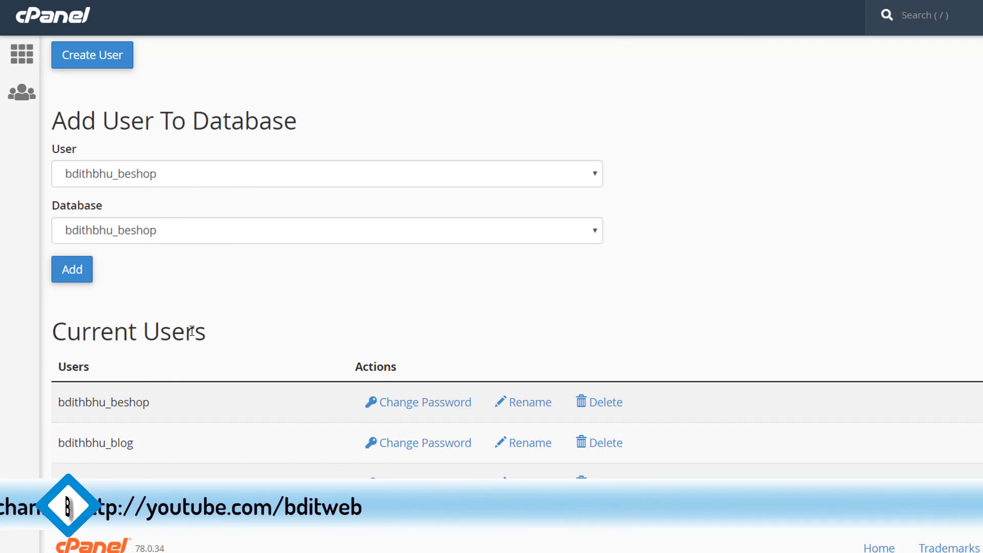
pyautogui.scroll(15, 192, 307)
pyautogui.scroll(-2, 206, 160)
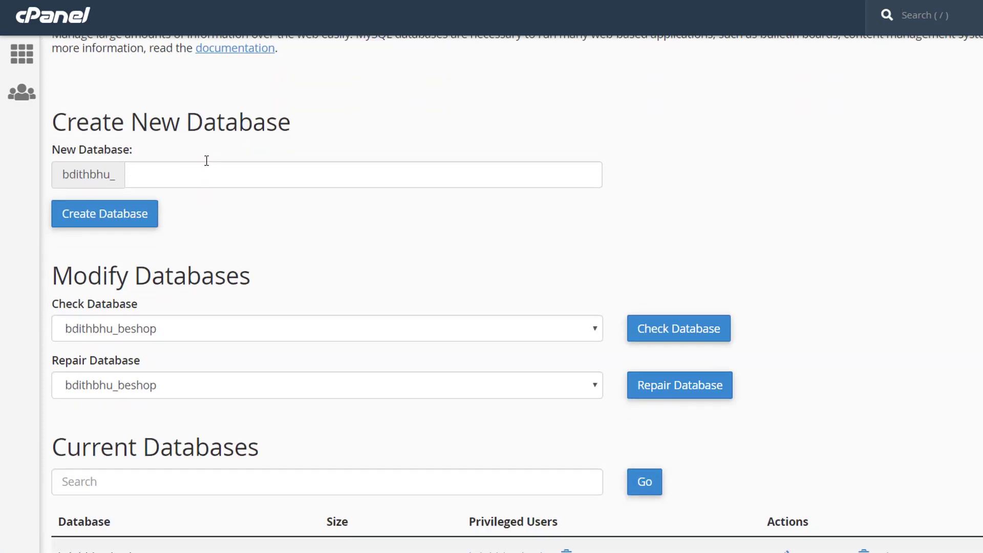
pyautogui.scroll(-20, 206, 141)
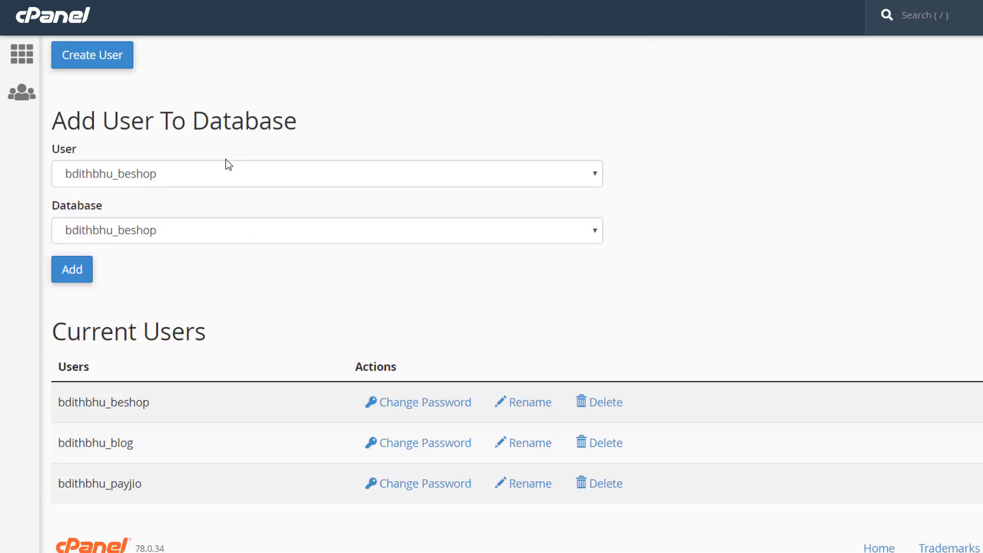
pyautogui.click(233, 120)
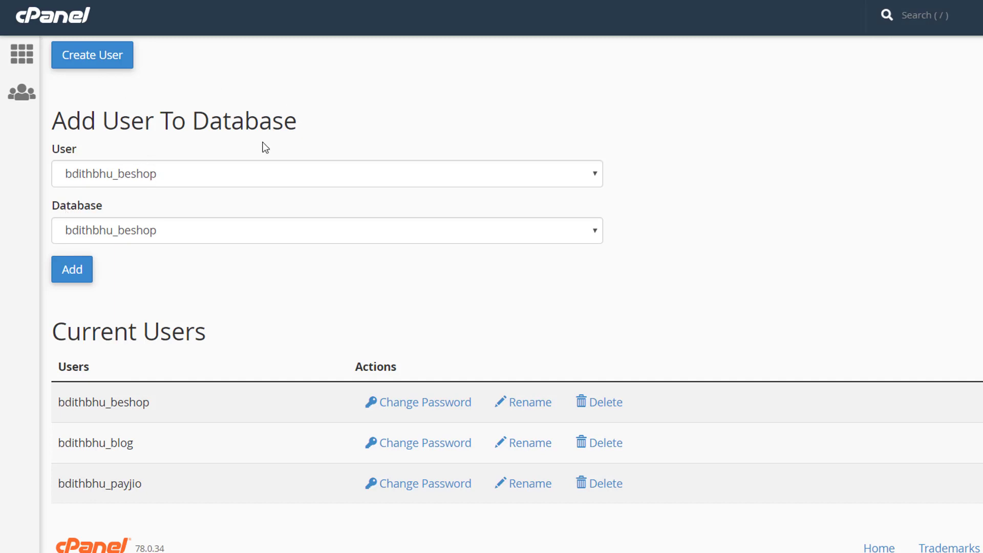
# Add the blog user to the blog database.
pyautogui.click(187, 171)
pyautogui.moveTo(187, 171); pyautogui.dragTo(103, 165)
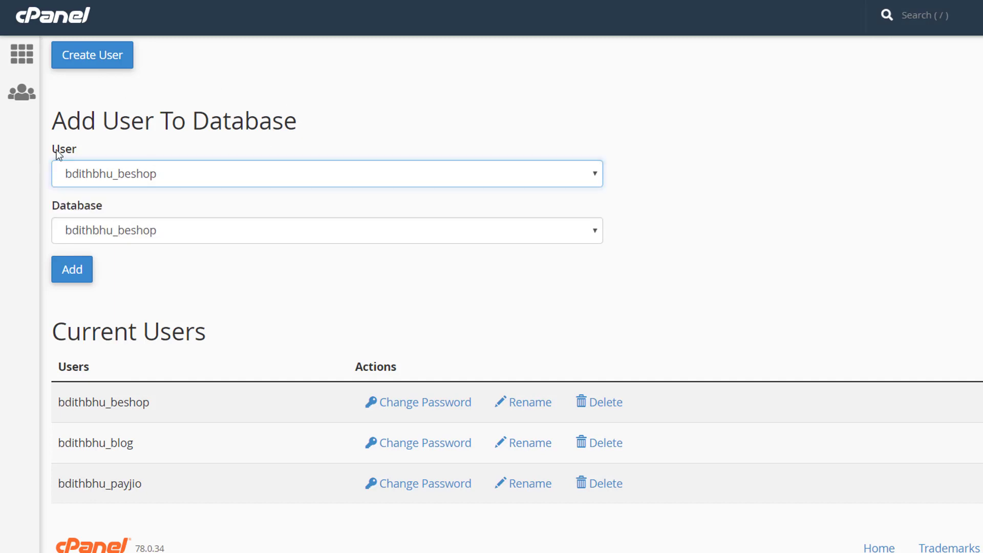
pyautogui.click(122, 180)
pyautogui.click(126, 209)
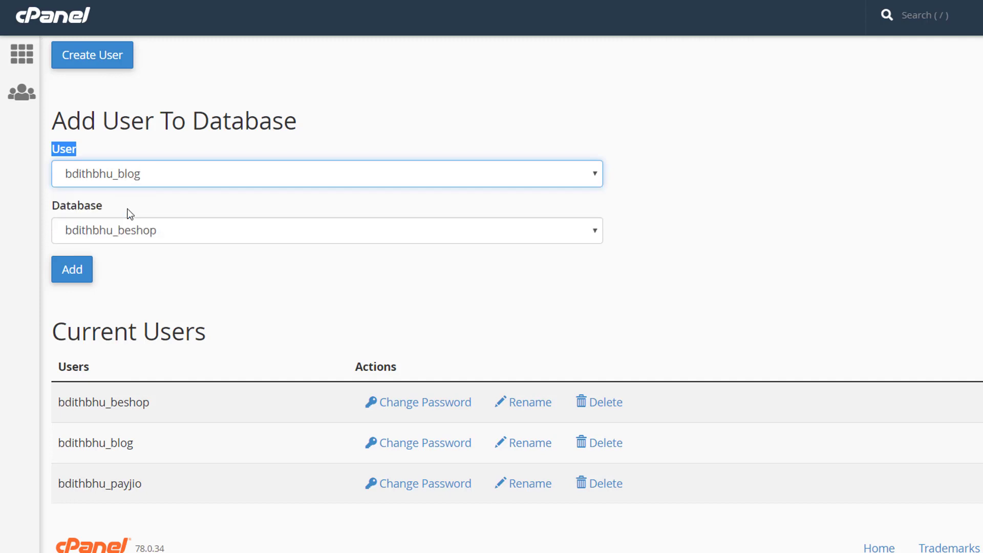
pyautogui.click(103, 230)
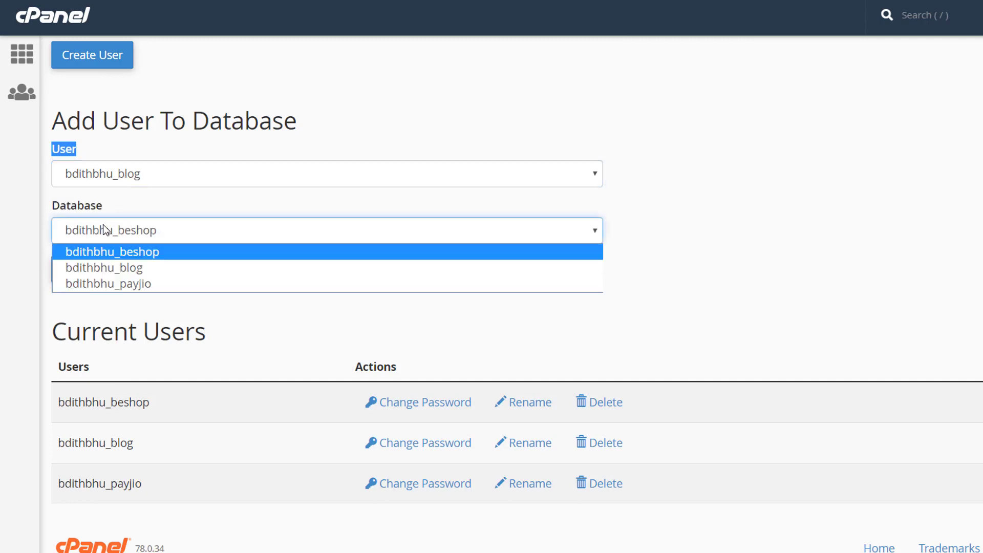
pyautogui.click(123, 174)
pyautogui.click(128, 214)
pyautogui.click(129, 225)
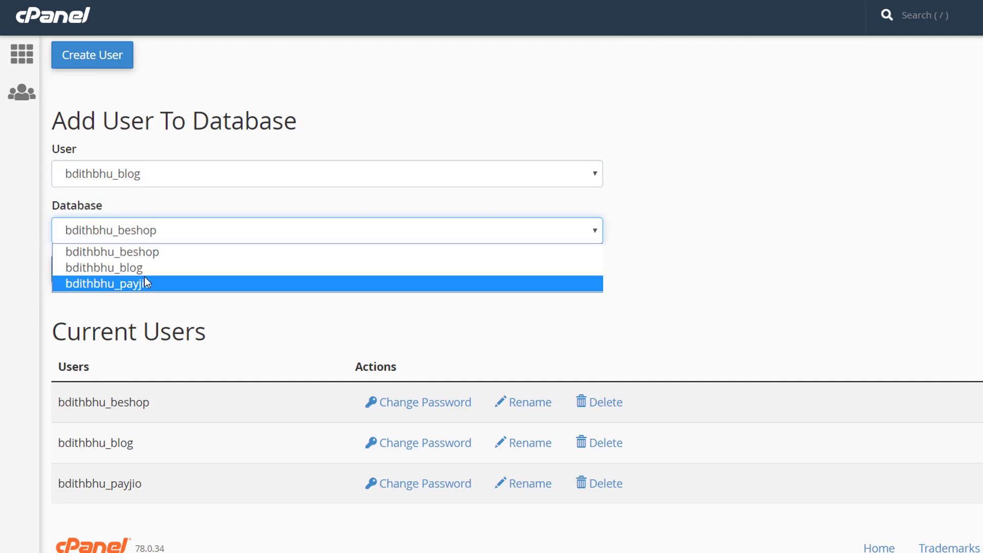
pyautogui.click(202, 267)
pyautogui.click(75, 275)
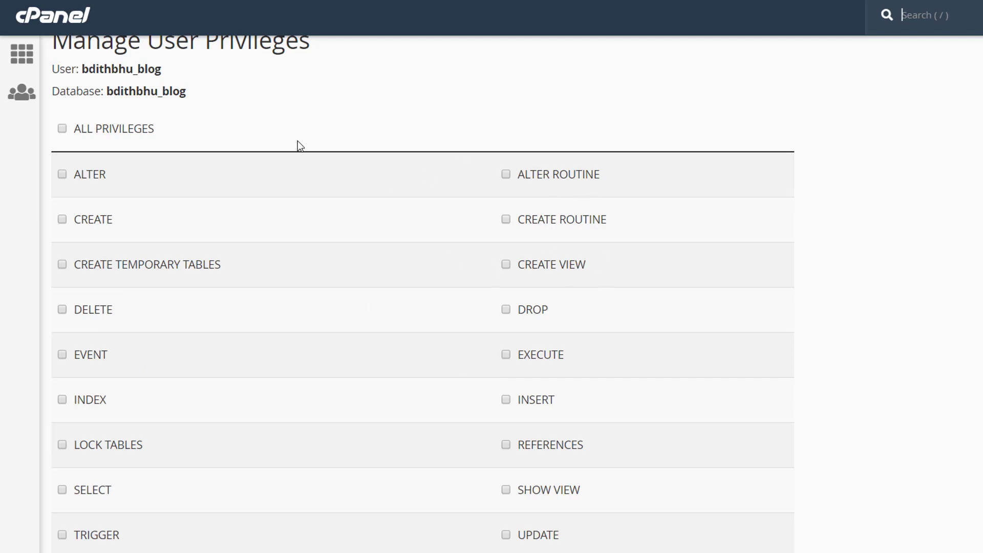
# Grant the blog user all privileges on the blog database and return to the MySQL Databases page.
pyautogui.scroll(2, 297, 140)
pyautogui.moveTo(53, 119); pyautogui.dragTo(470, 202)
pyautogui.scroll(-4, 470, 201)
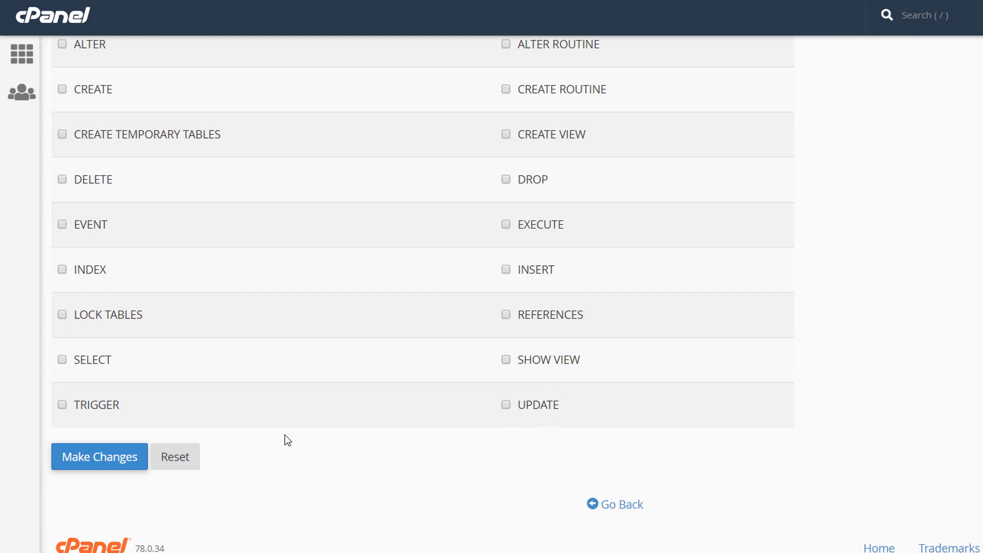
pyautogui.scroll(3, 500, 366)
pyautogui.doubleClick(591, 204)
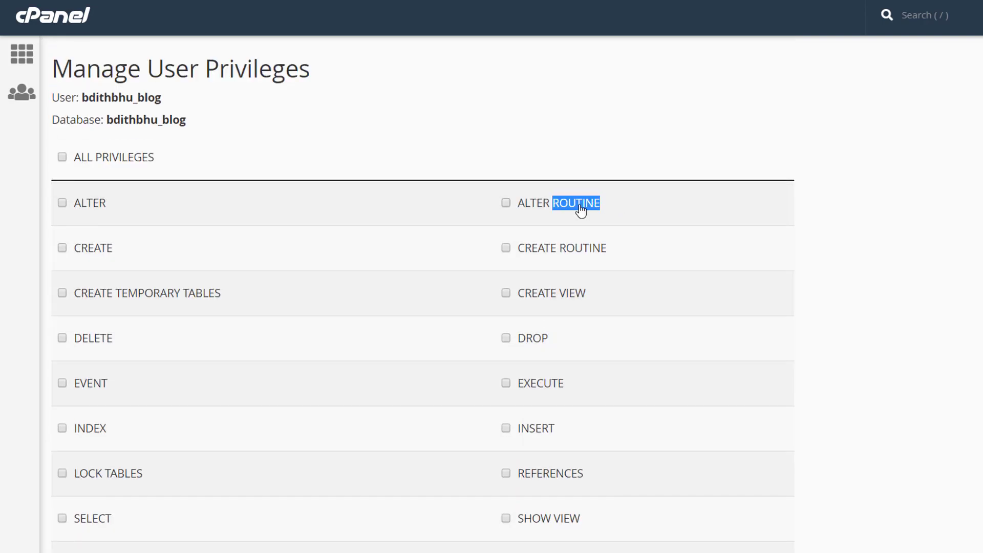
pyautogui.click(85, 166)
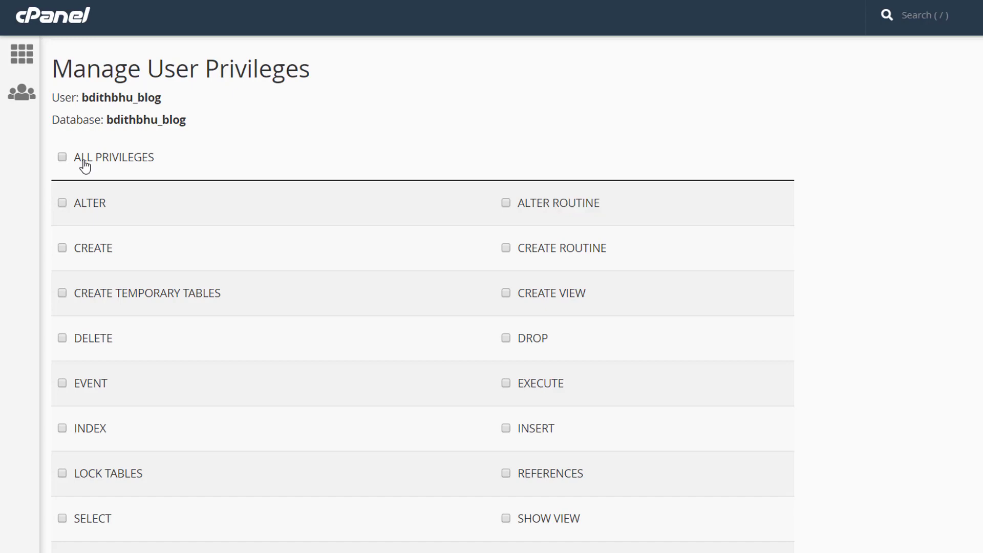
pyautogui.click(81, 164)
pyautogui.click(60, 159)
pyautogui.scroll(-3, 122, 229)
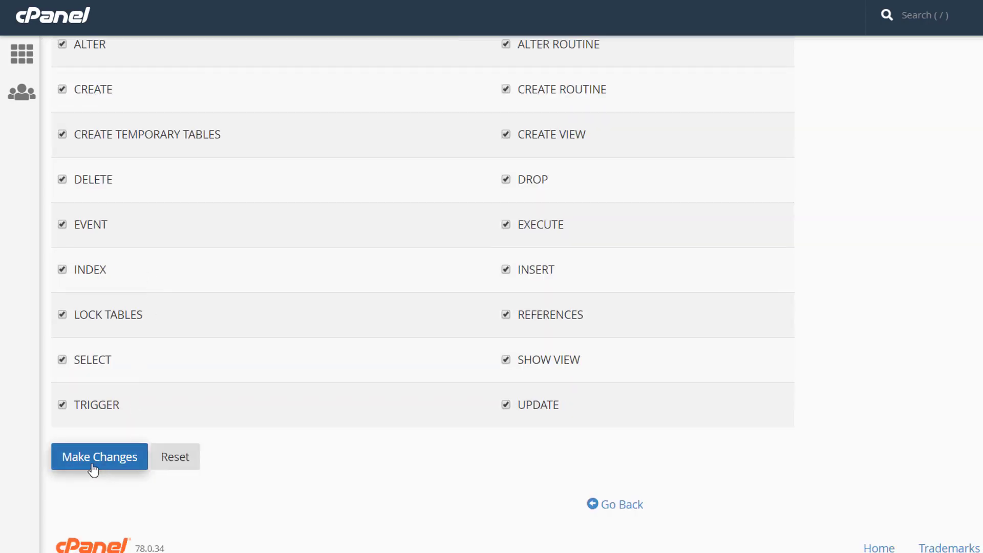
pyautogui.click(93, 469)
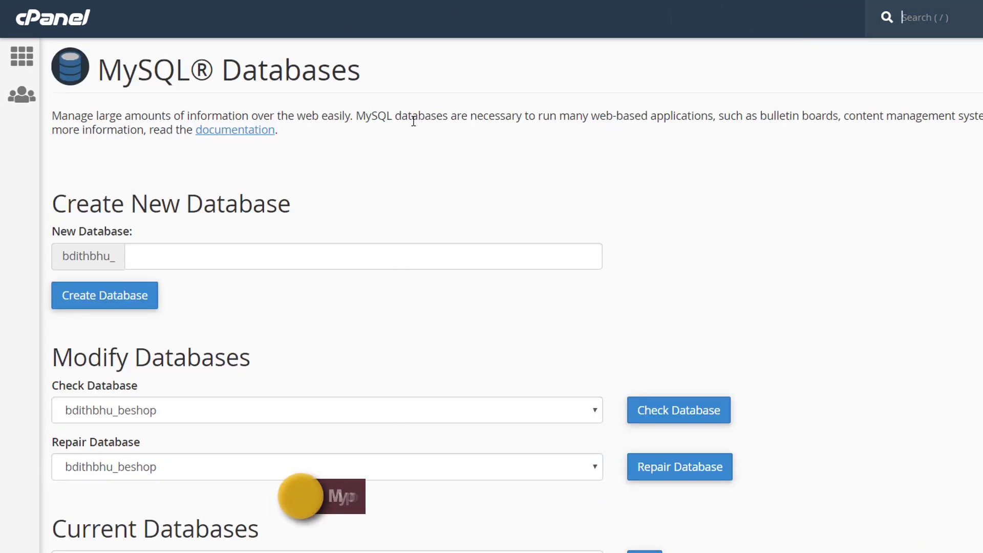
pyautogui.scroll(-3, 327, 195)
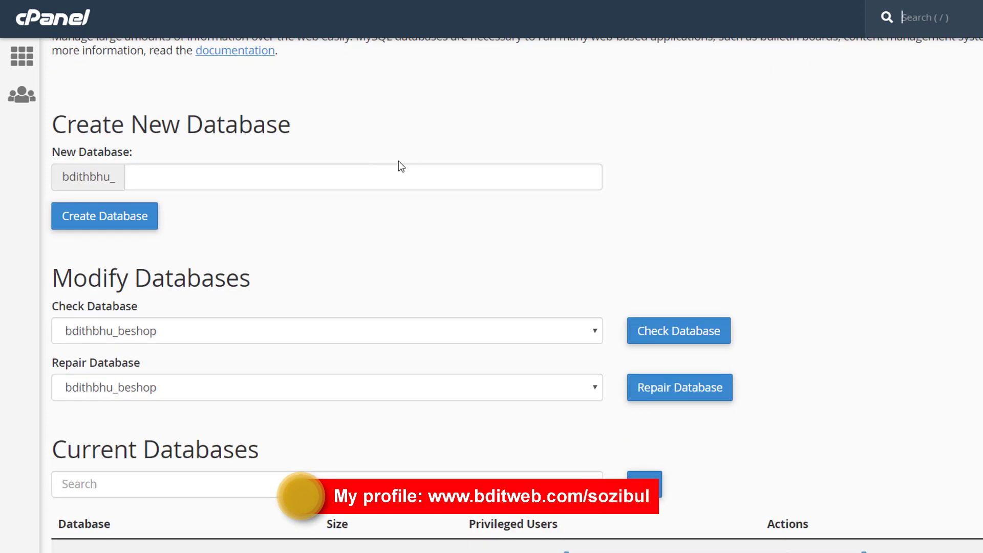
# Review the blog database and blog user entries, and view the blog user's password change page before returning to database management.
pyautogui.scroll(-2, 329, 179)
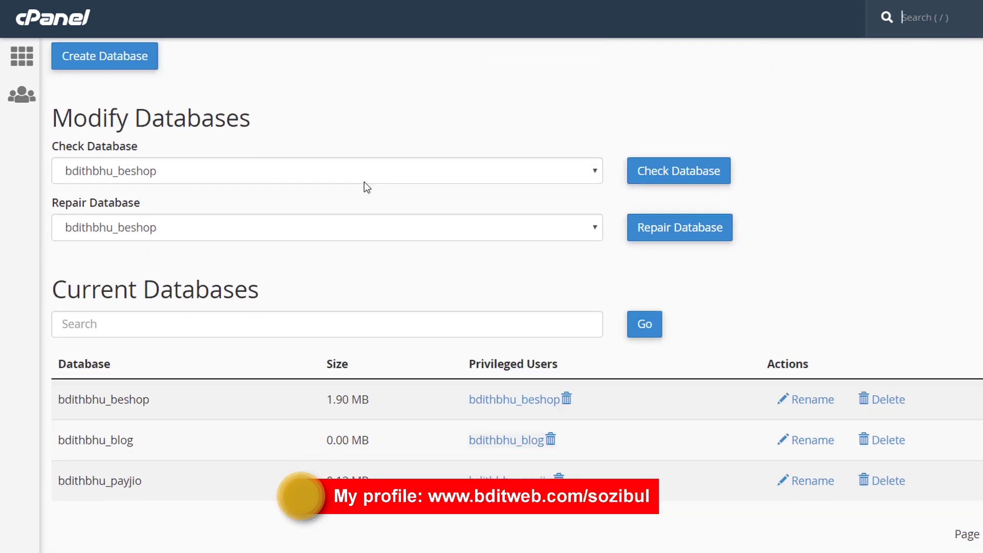
pyautogui.scroll(-3, 364, 182)
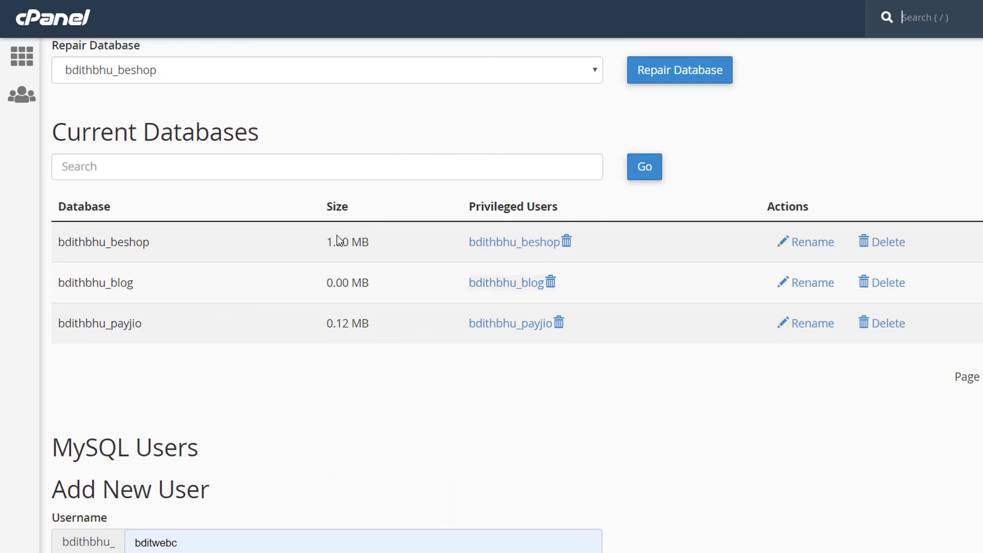
pyautogui.scroll(-12, 334, 243)
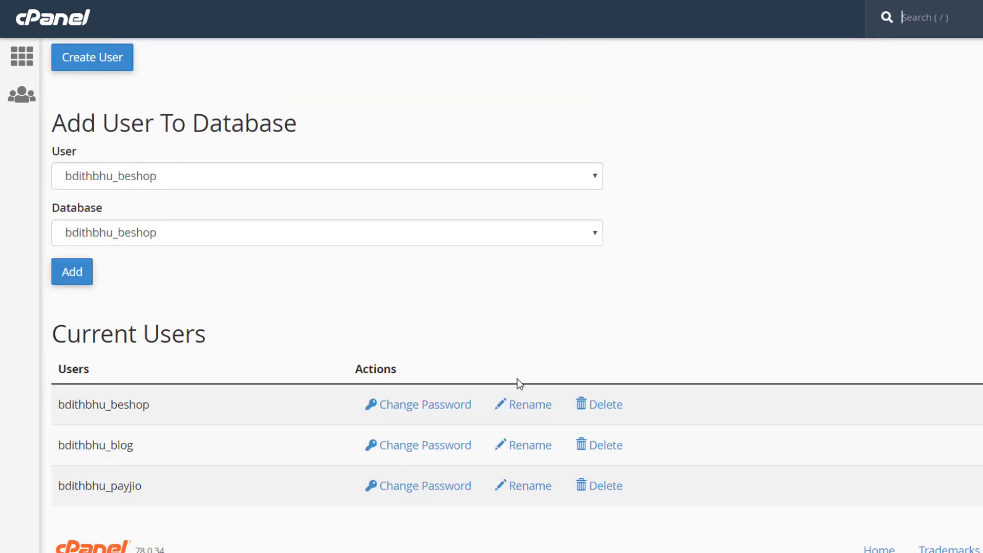
pyautogui.doubleClick(116, 441)
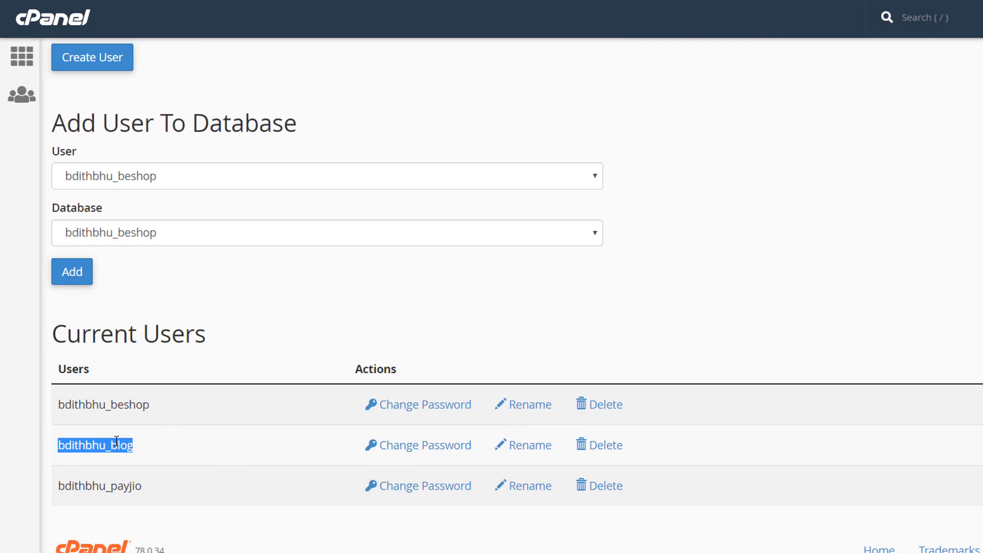
pyautogui.click(421, 453)
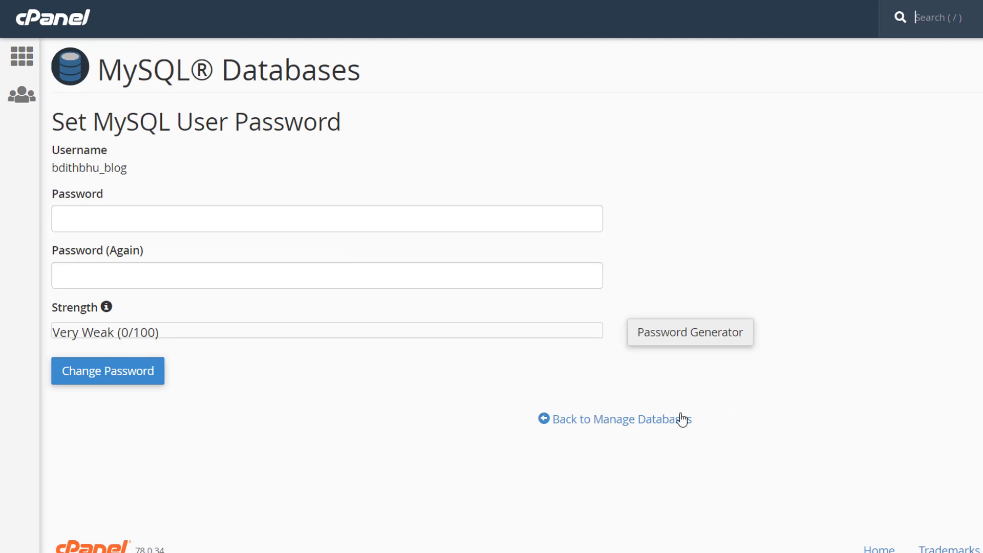
pyautogui.click(646, 426)
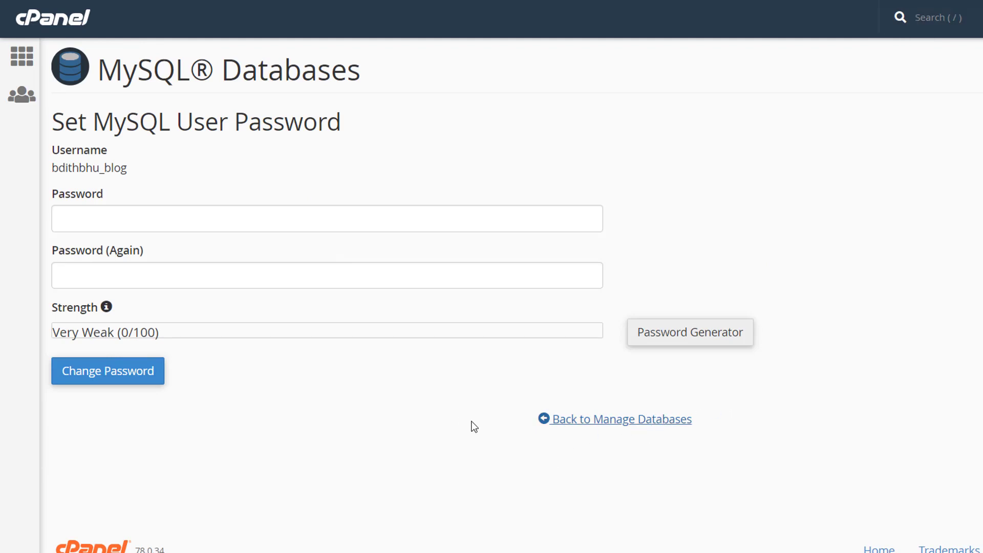
# Delete the blog MySQL user from Current Users and confirm its permanent removal.
pyautogui.scroll(-15, 526, 259)
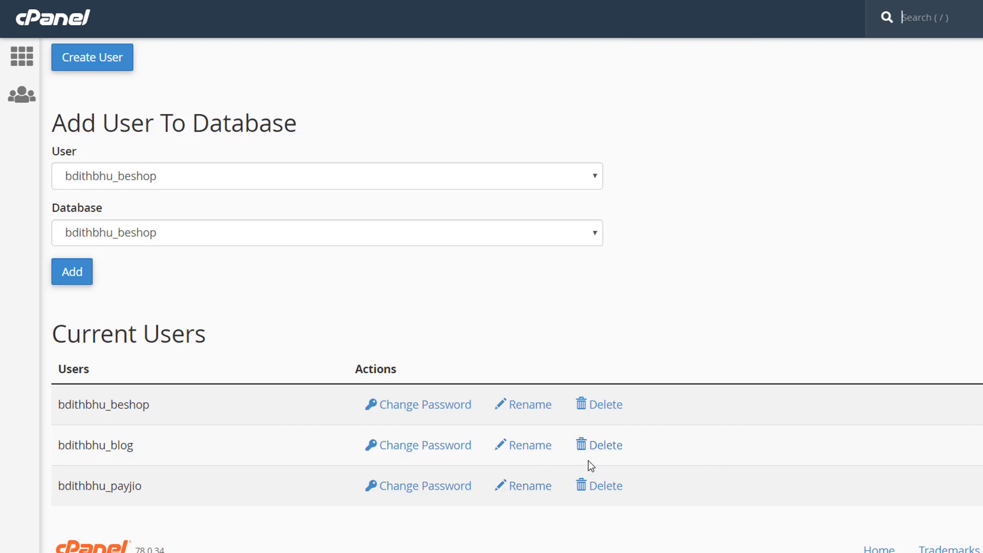
pyautogui.click(610, 447)
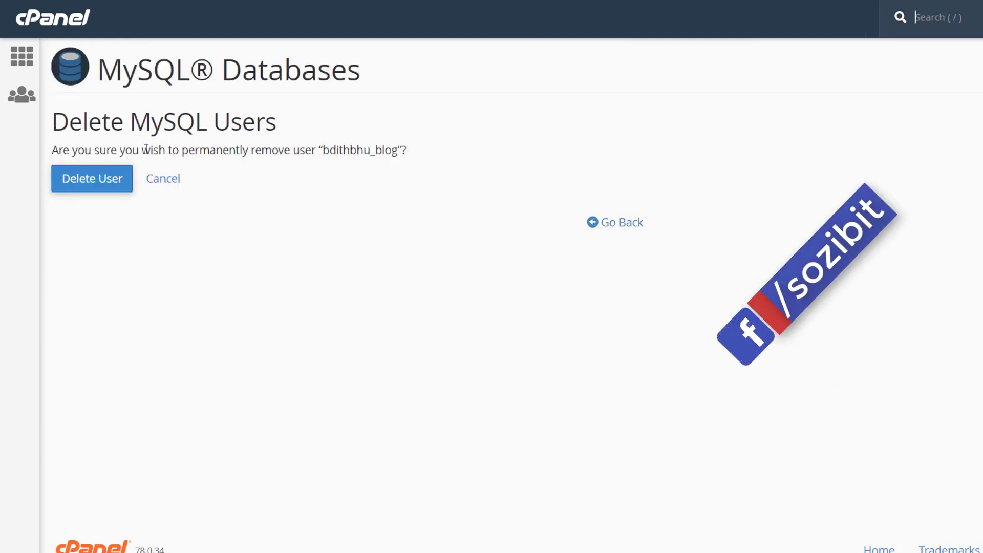
pyautogui.click(85, 184)
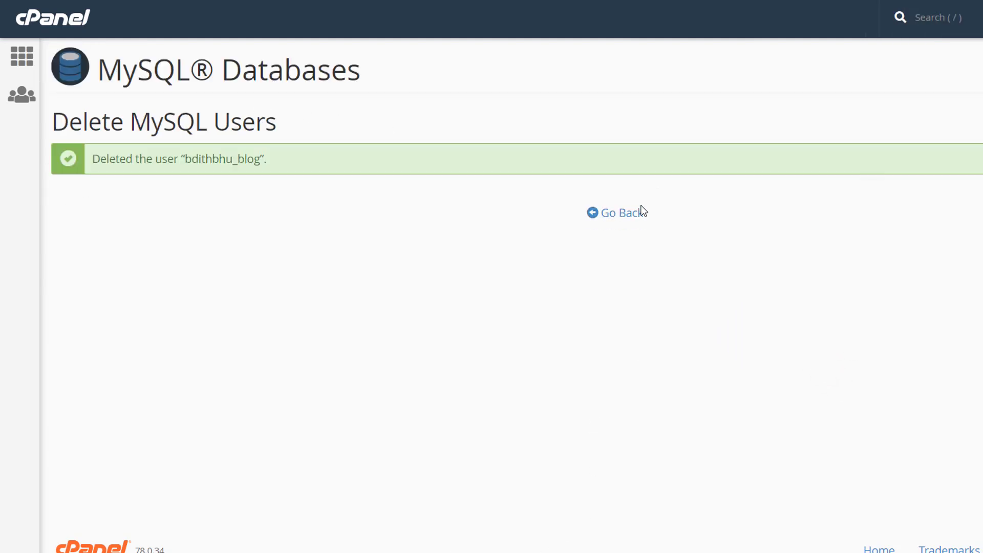
# Check the blog database's size in Current Databases and delete the blog database.
pyautogui.scroll(-5, 215, 249)
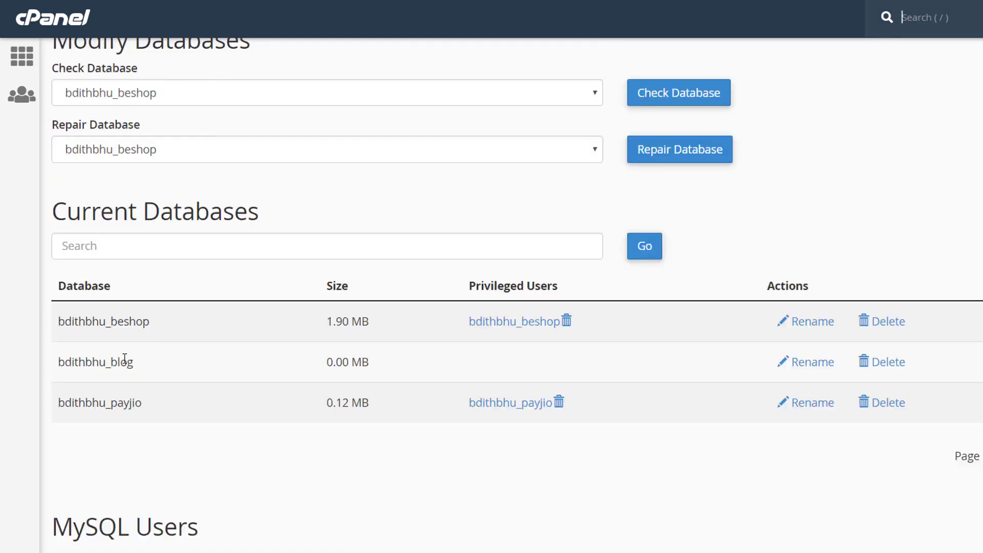
pyautogui.doubleClick(124, 363)
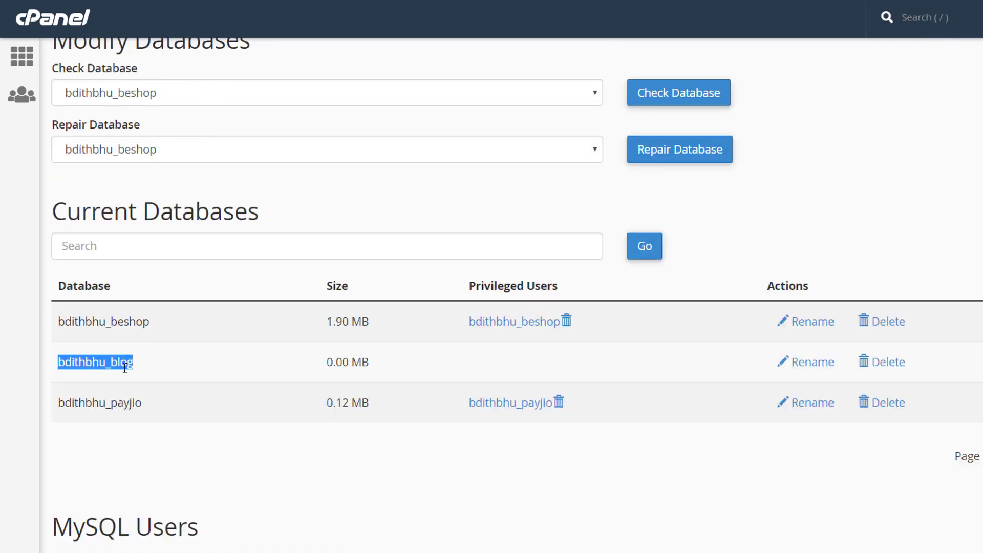
pyautogui.tripleClick(350, 362)
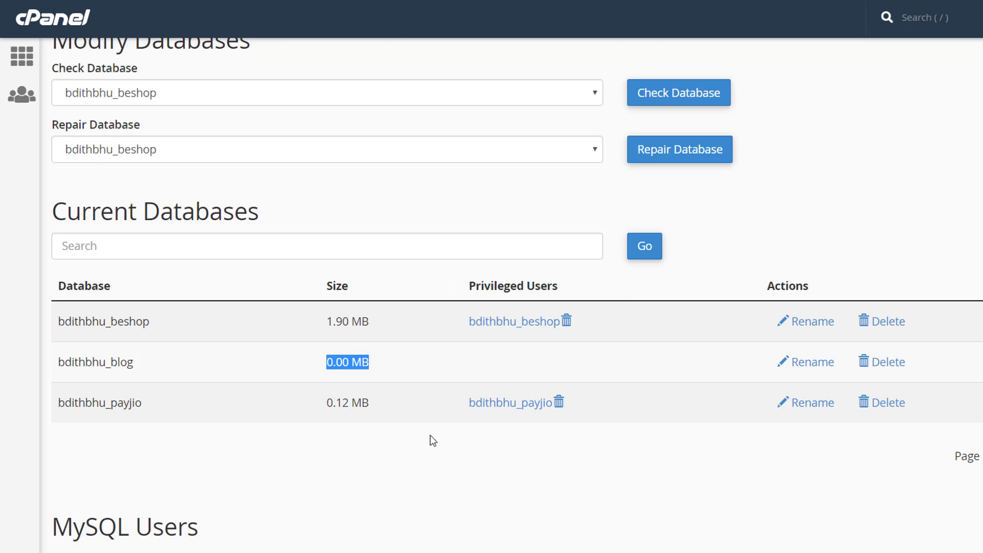
pyautogui.tripleClick(361, 363)
pyautogui.doubleClick(124, 365)
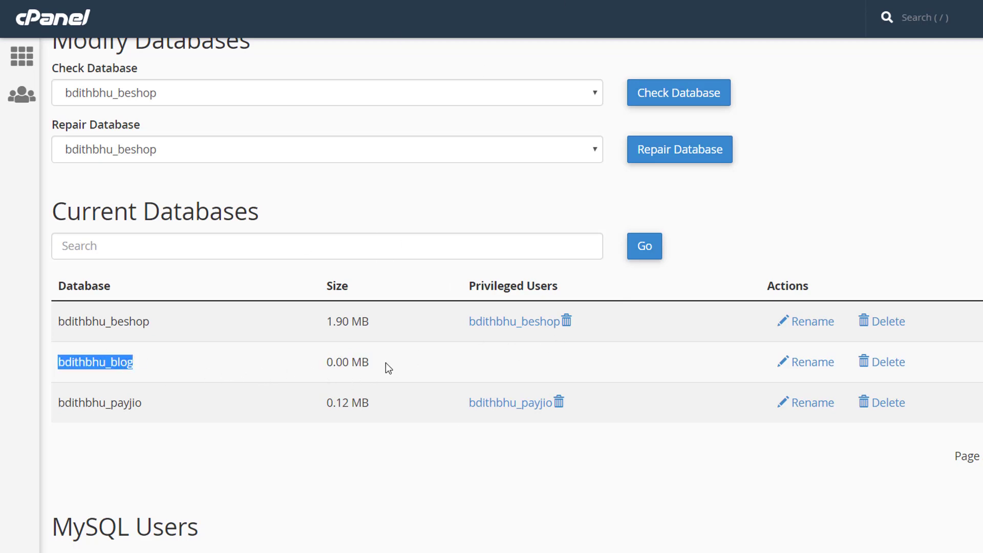
pyautogui.click(371, 360)
pyautogui.moveTo(328, 361); pyautogui.dragTo(365, 361)
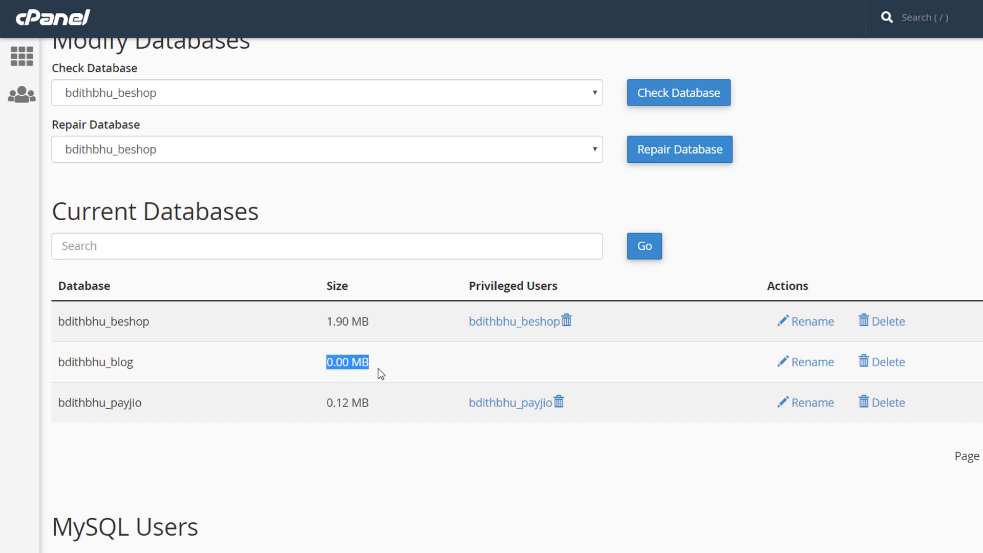
pyautogui.doubleClick(360, 362)
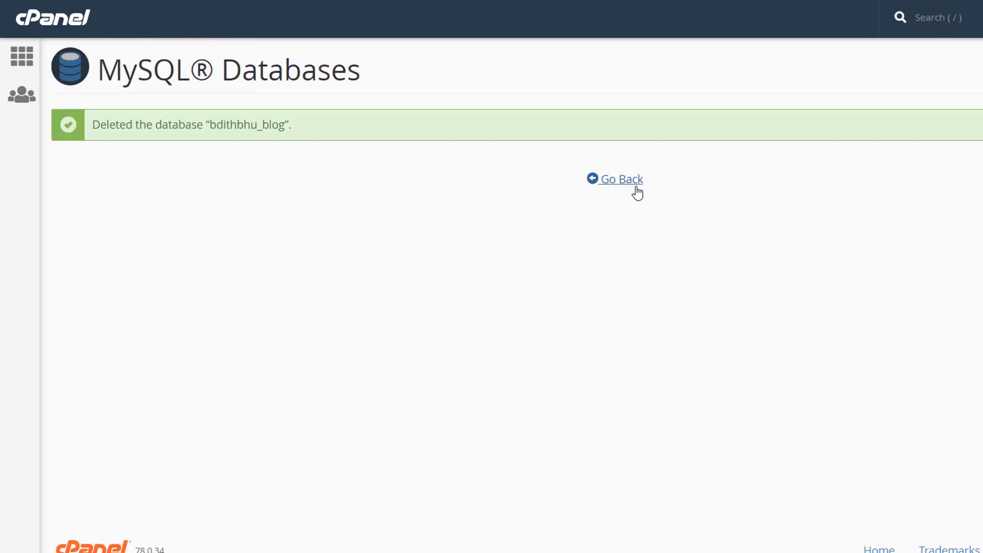
# Return from the deletion result to MySQL Databases and go to the cPanel home page.
pyautogui.click(632, 181)
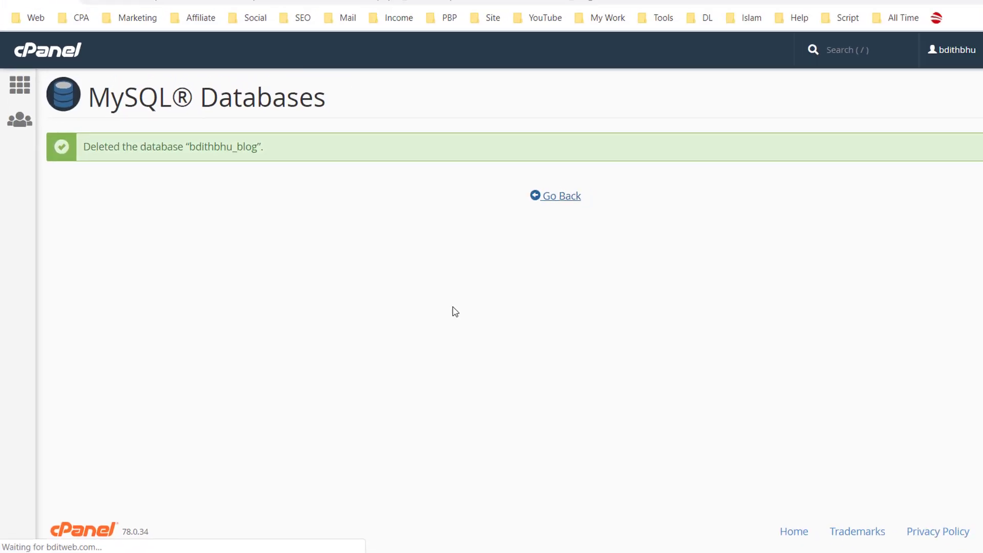
pyautogui.click(238, 10)
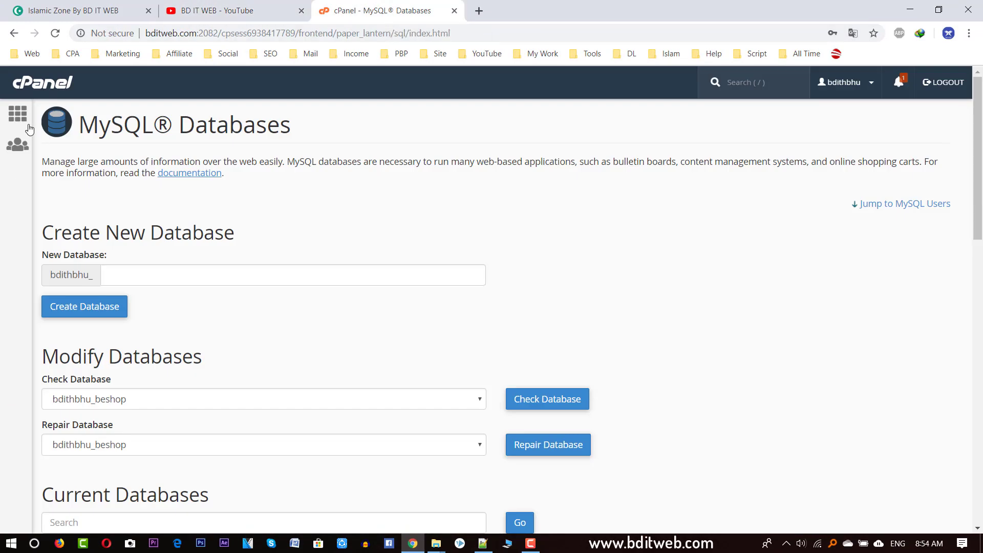
pyautogui.click(18, 114)
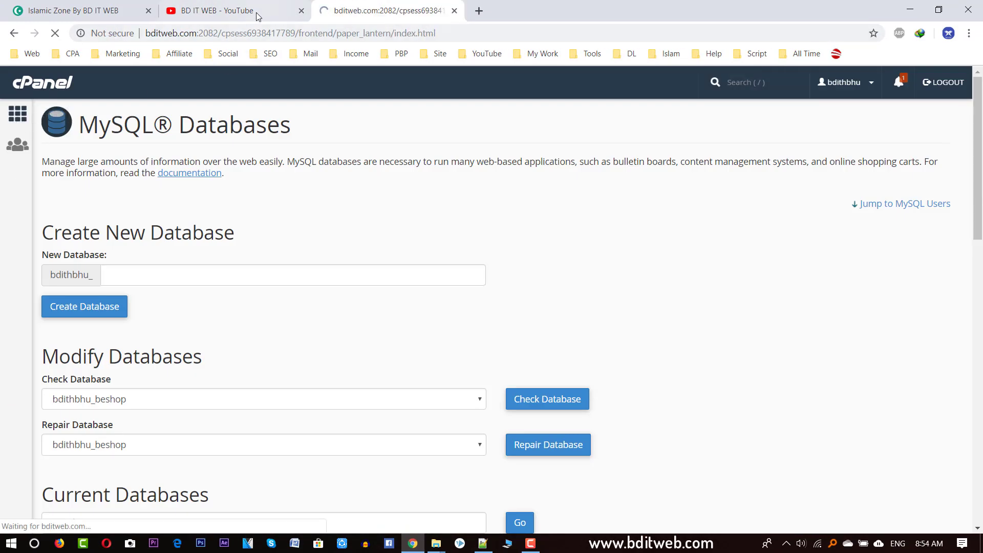
# Switch to the BD IT WEB YouTube channel and look through its uploaded videos.
pyautogui.click(256, 11)
pyautogui.scroll(3, 358, 169)
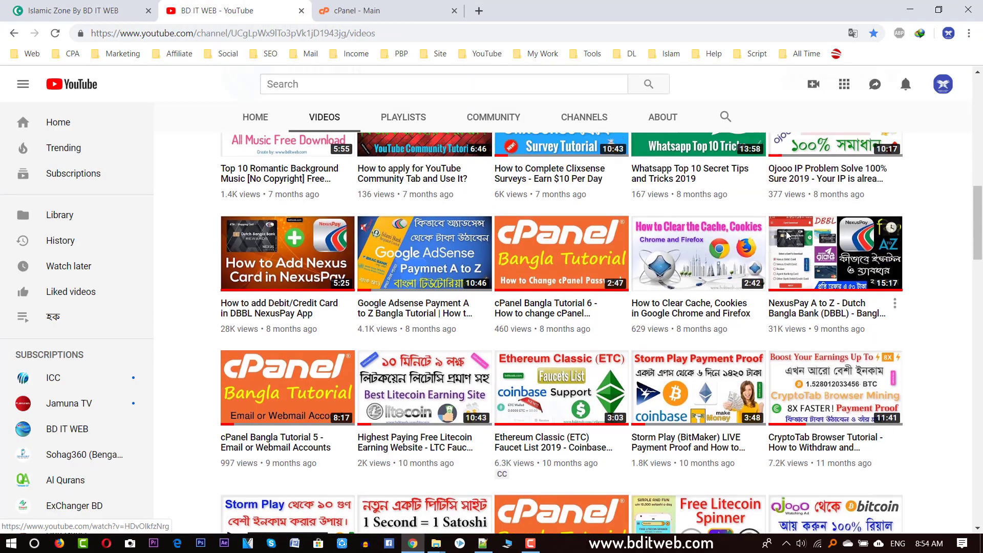
pyautogui.scroll(3, 357, 170)
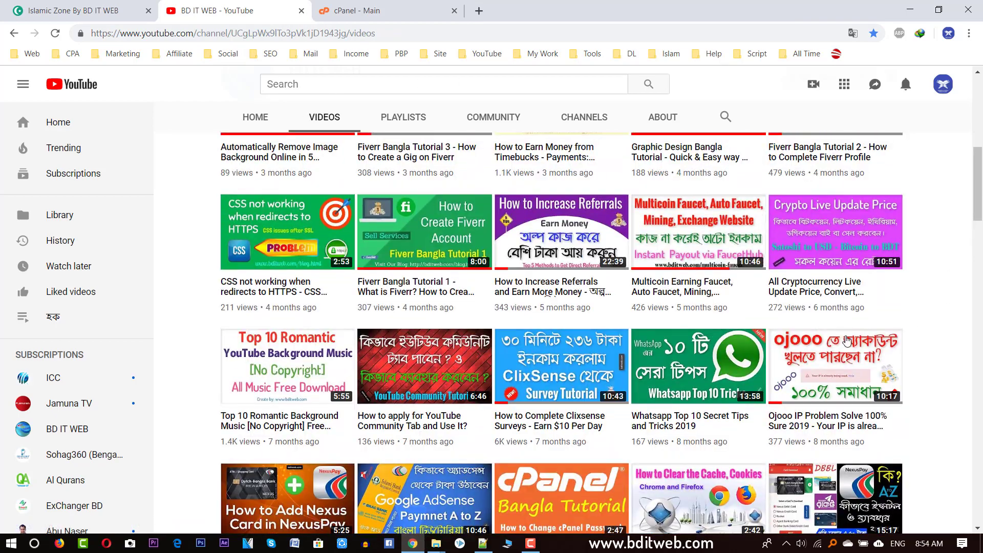
pyautogui.scroll(4, 691, 332)
pyautogui.scroll(4, 691, 331)
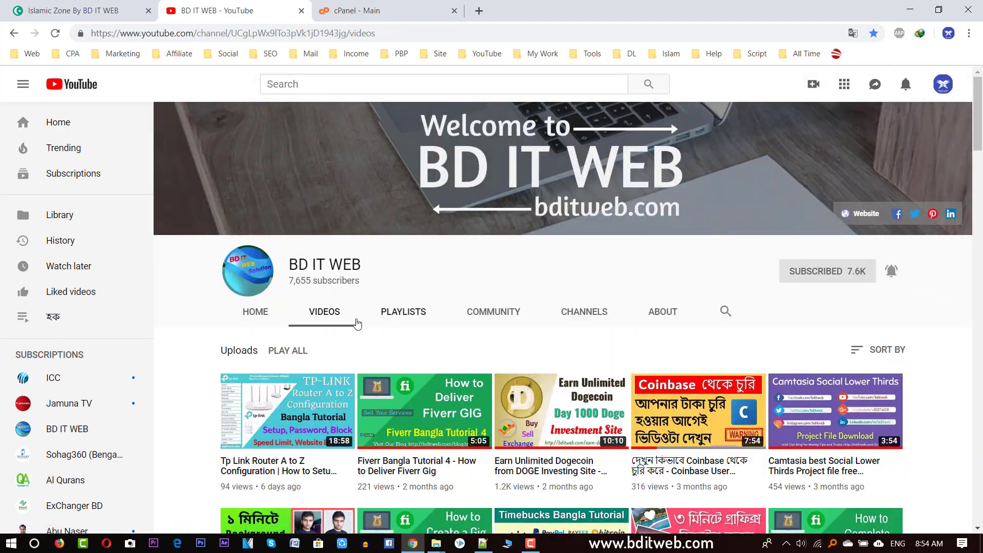
pyautogui.scroll(-2, 756, 327)
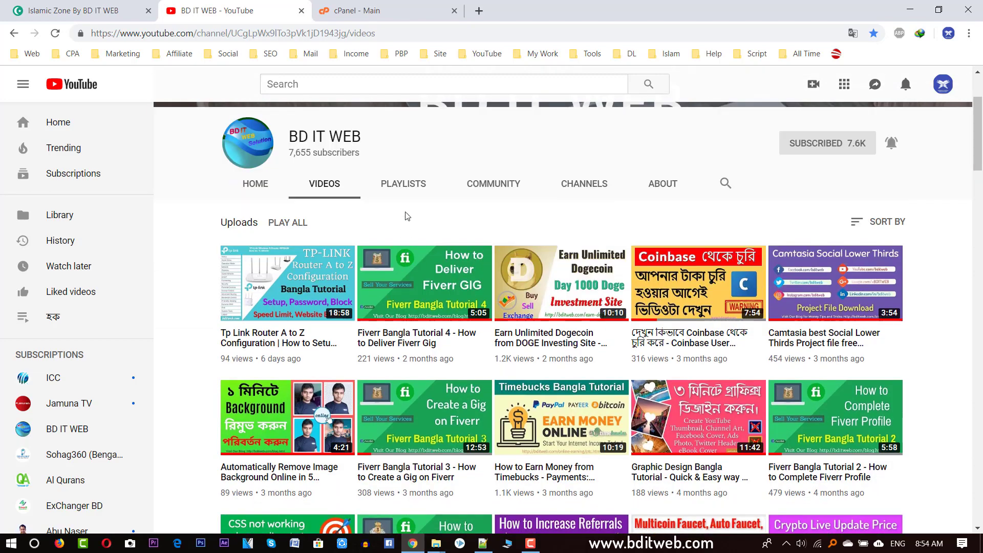
# Open the BD IT WEB channel's playlists and look for the cPanel Bangla Tutorials playlist.
pyautogui.click(413, 179)
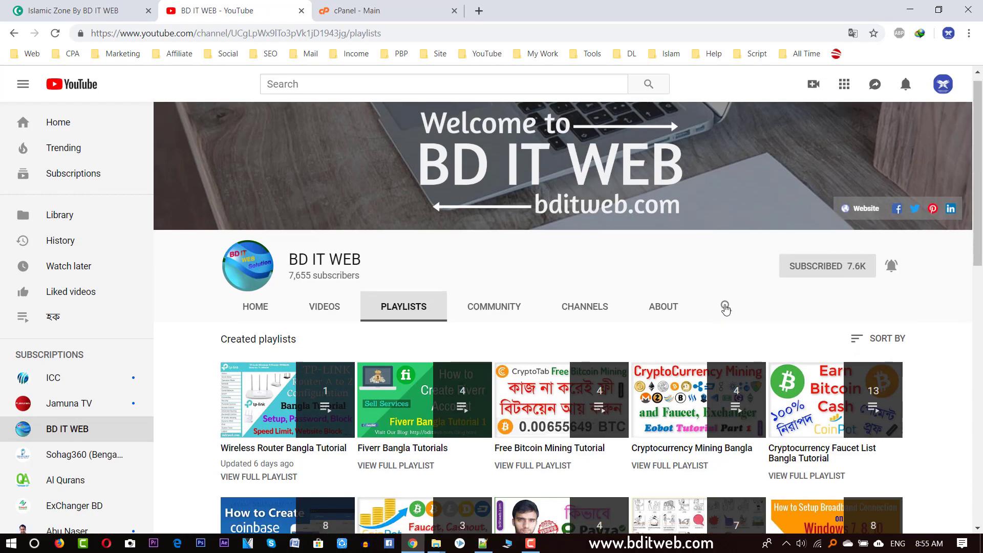
pyautogui.scroll(-5, 478, 269)
pyautogui.scroll(-7, 478, 269)
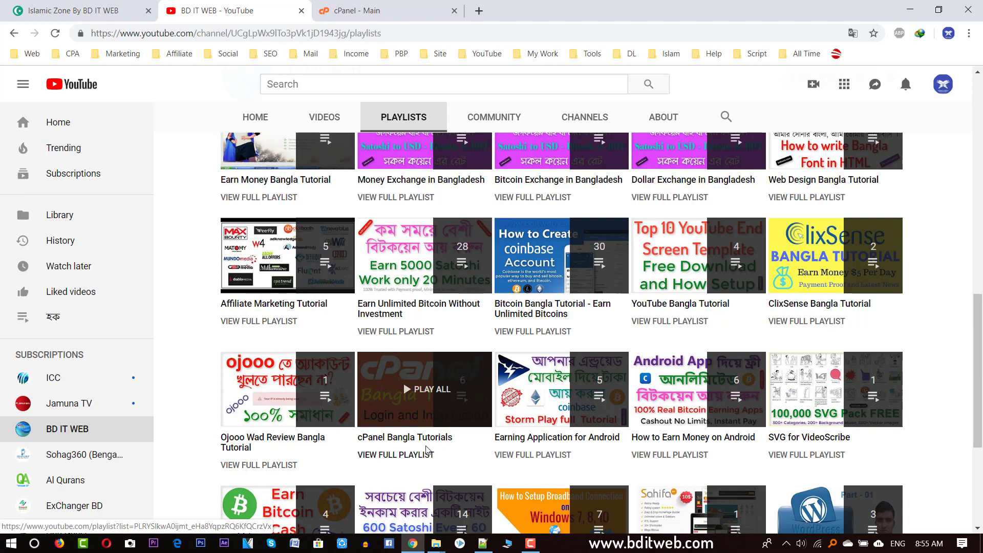
pyautogui.scroll(15, 407, 451)
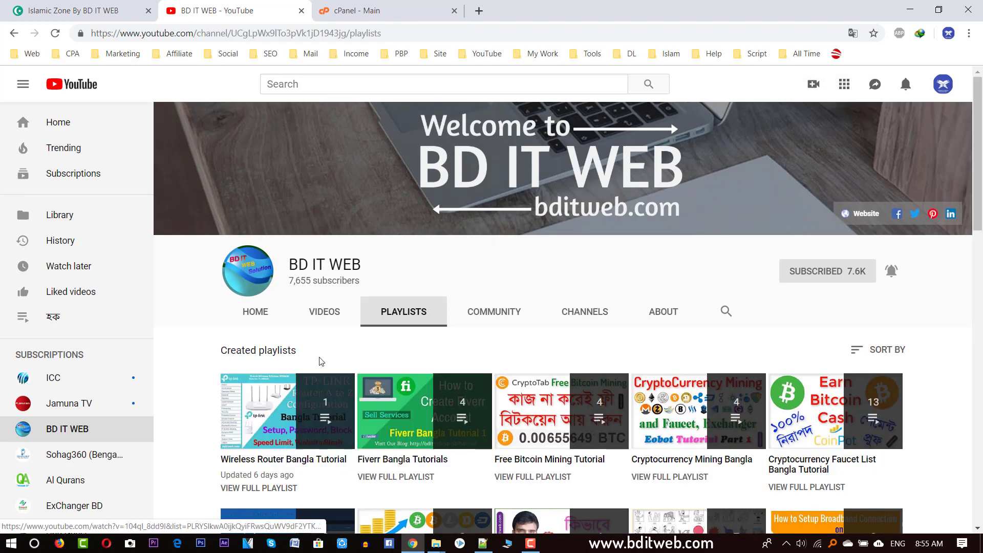